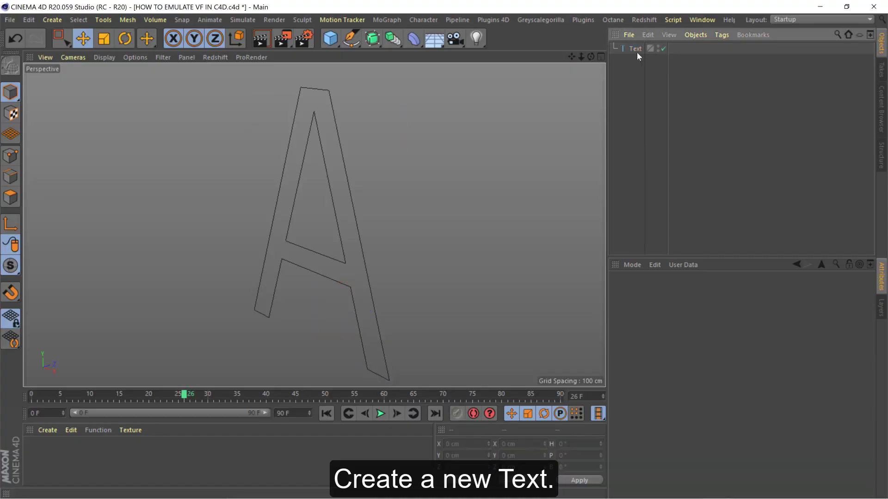
Create a Text spline object showing the letter A and select it.
left_click(354, 44)
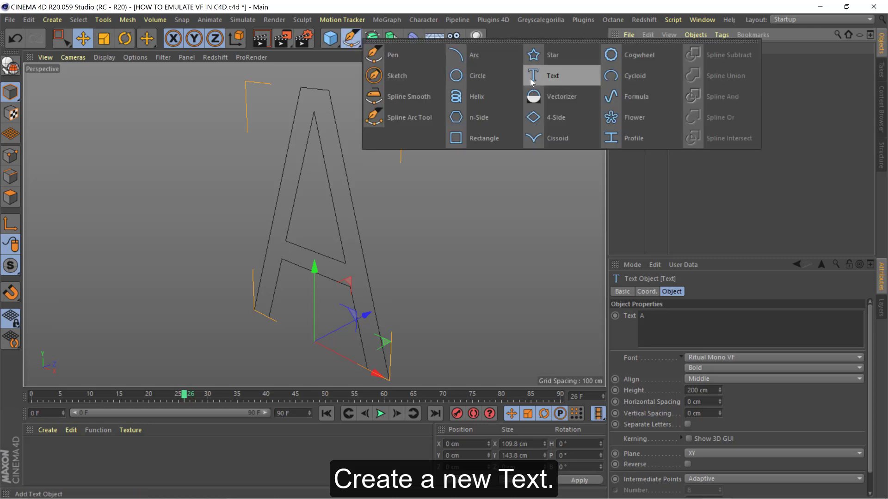
left_click(825, 120)
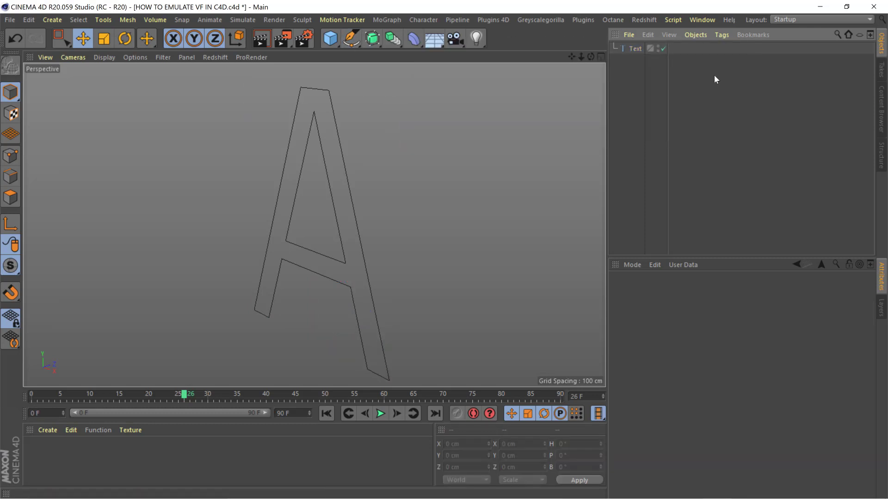
left_click(634, 48)
Set the Text object's font to Ritual Mono Light and rename it LIGHT.
left_click(701, 358)
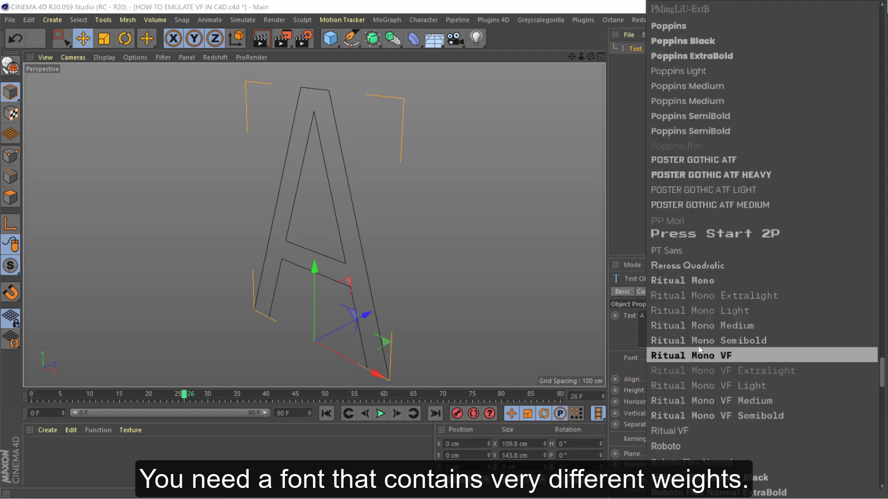
left_click(693, 310)
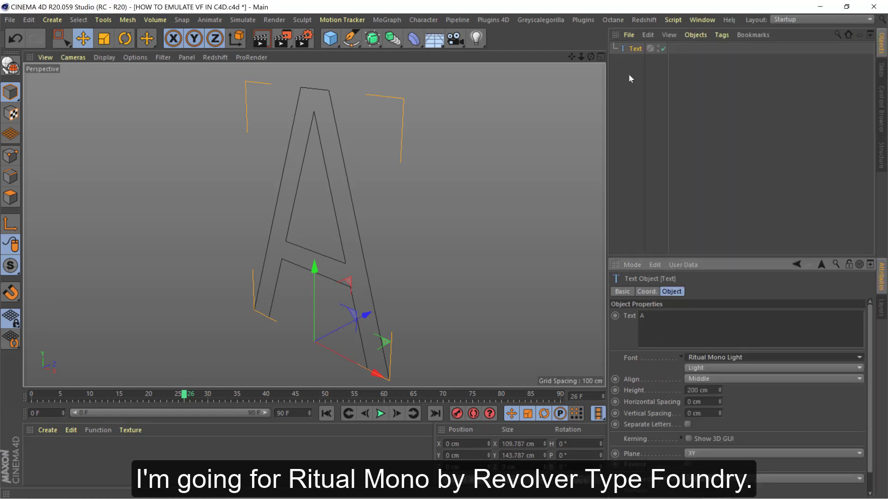
double_click(634, 49)
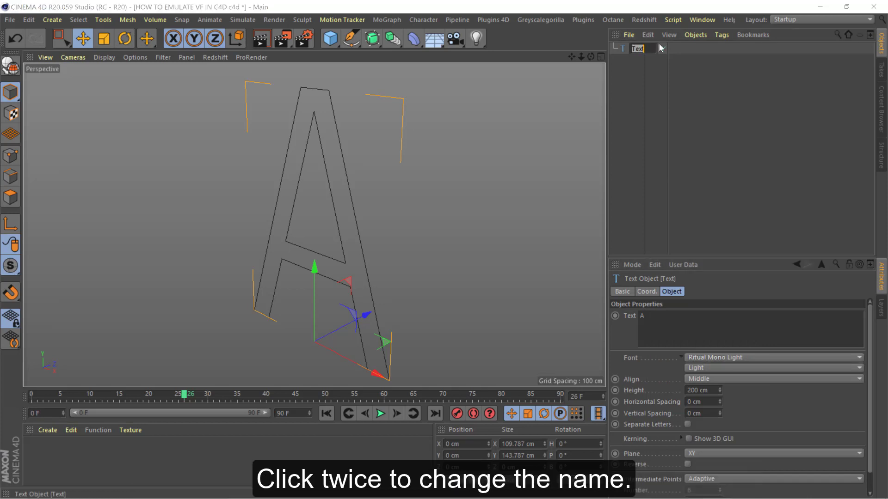
type("LIGHT")
key("Return")
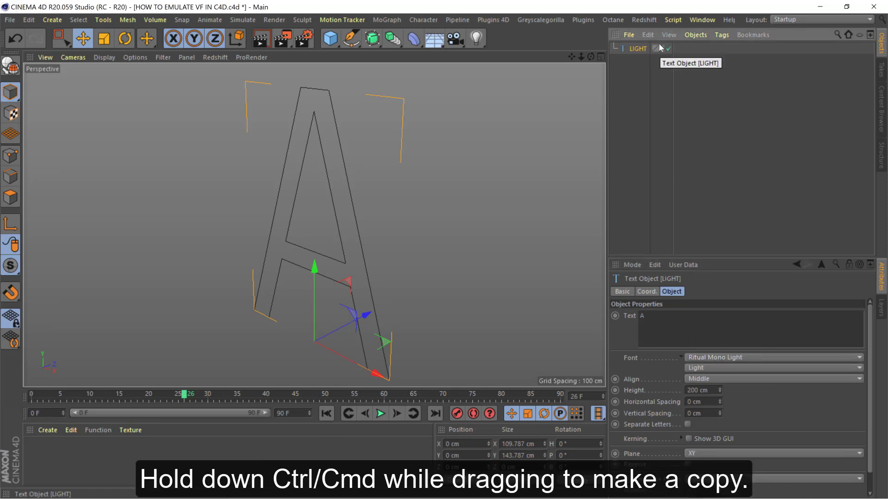
Duplicate LIGHT, set the copy to Ritual Mono VF Bold, and name it BOLD REFERENCE.
left_click_drag(638, 48, 642, 62, "ctrl")
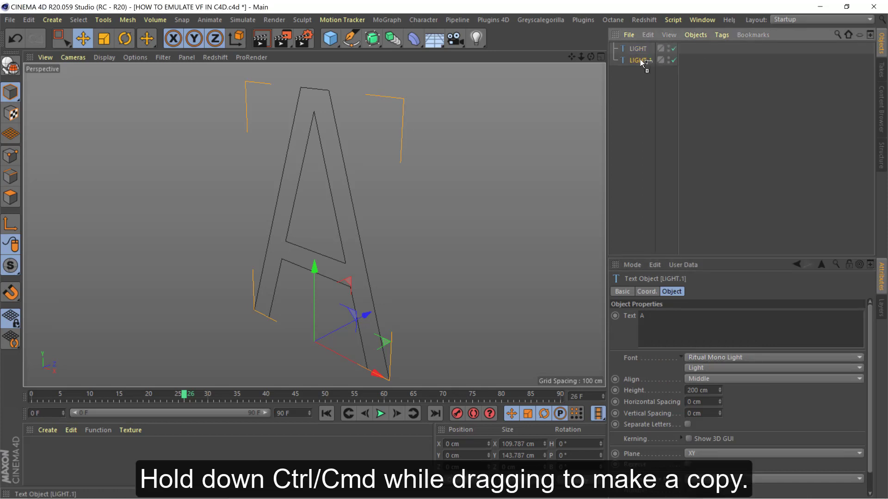
left_click(696, 368)
left_click(698, 359)
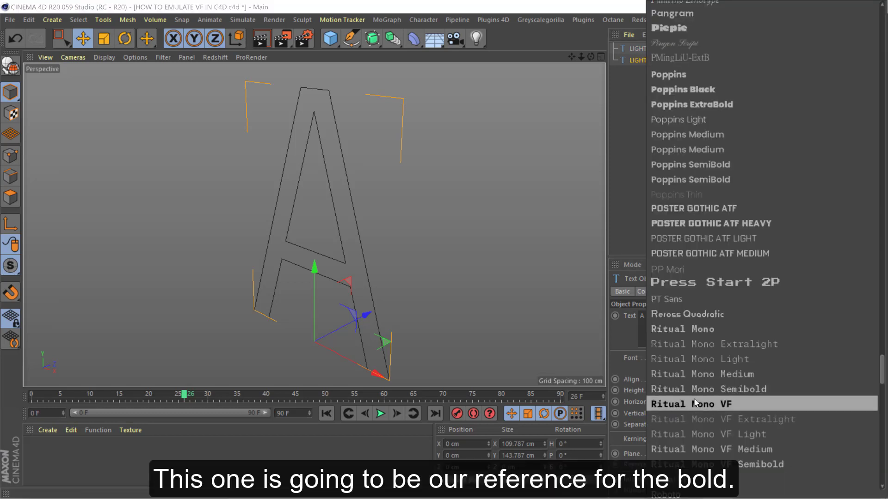
left_click(696, 403)
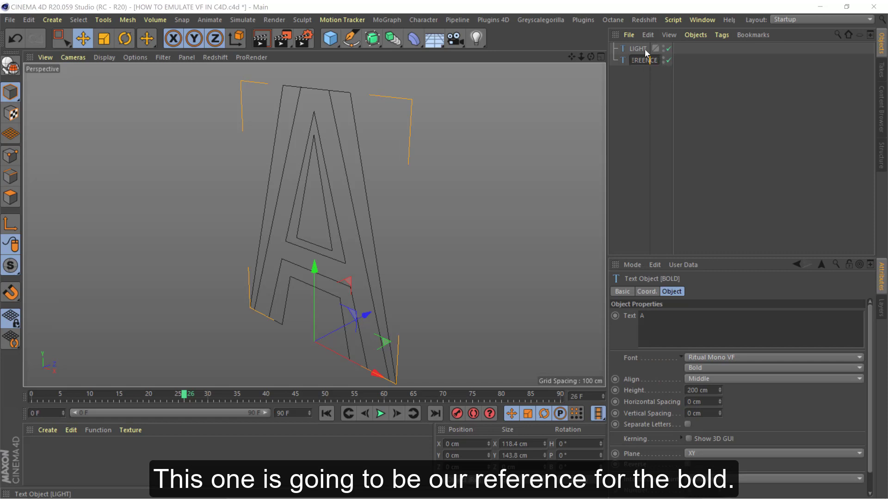
key("Return")
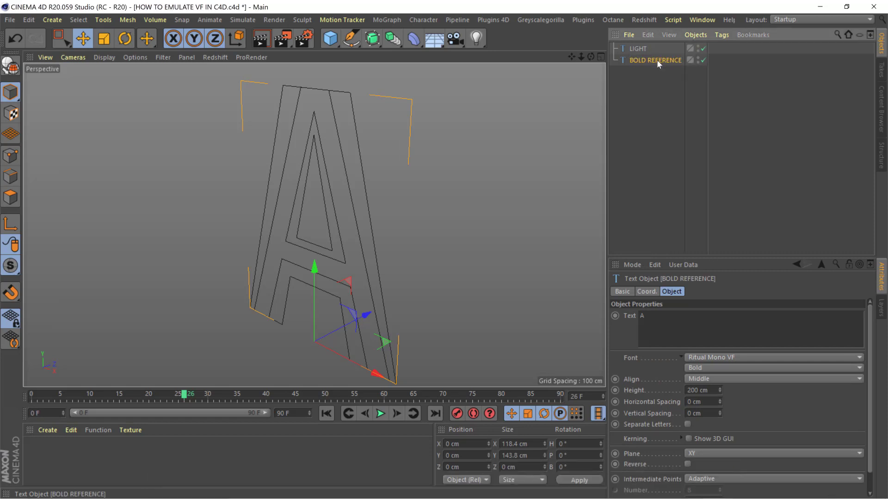
Add a Protection tag to BOLD REFERENCE, then select the LIGHT object.
right_click(657, 64)
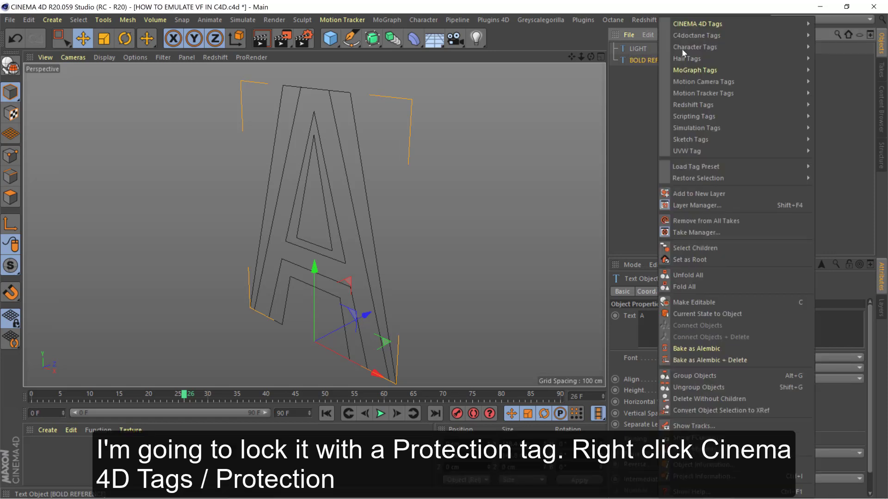
mouse_move(698, 23)
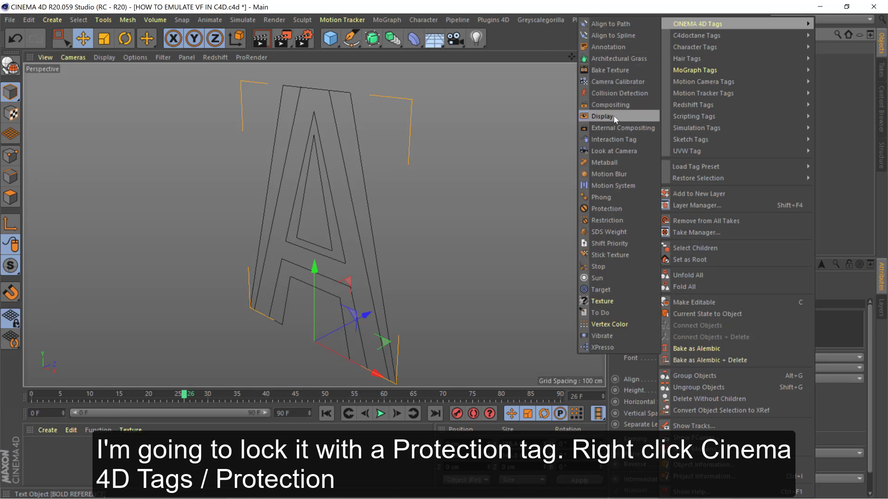
left_click(618, 209)
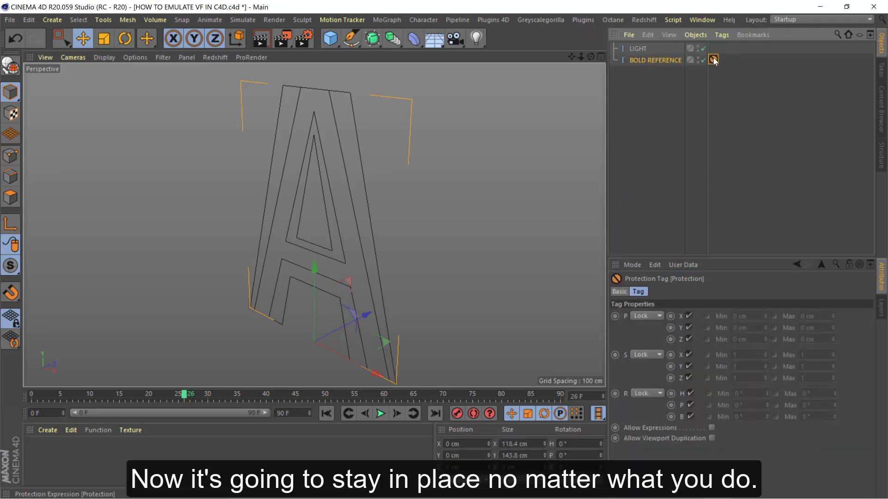
left_click(721, 71)
left_click(714, 59)
left_click(655, 59)
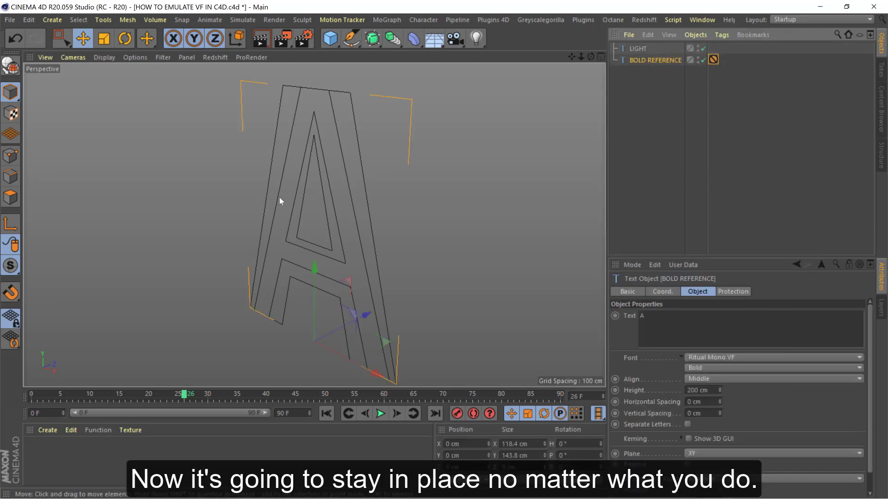
left_click(637, 50)
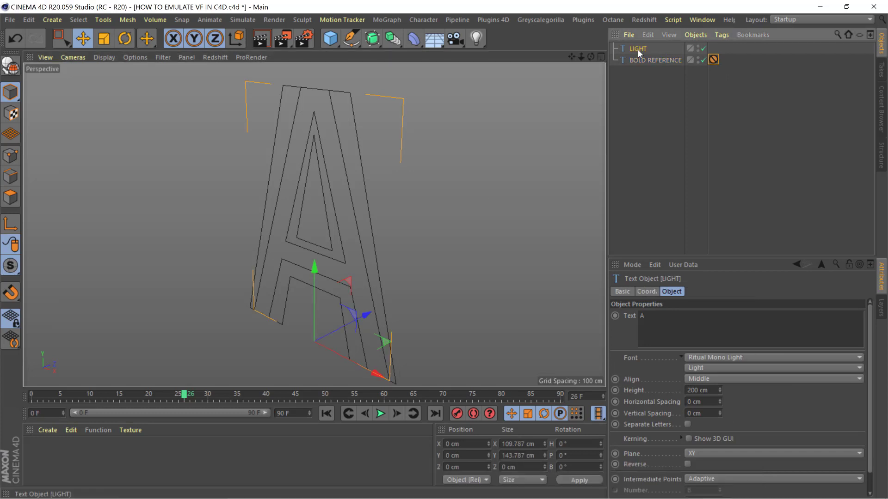
Convert LIGHT into an editable spline and add a Pose Morph tag with point morphing.
left_click(8, 68)
left_click(673, 109)
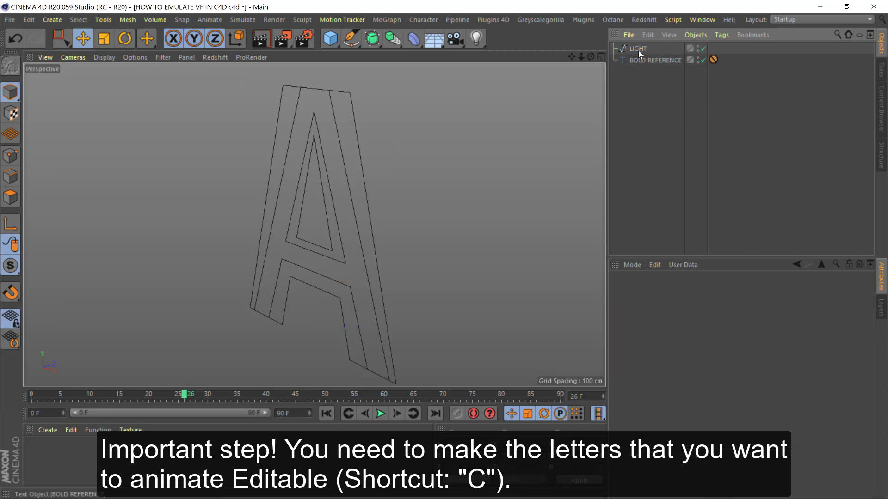
left_click(638, 50)
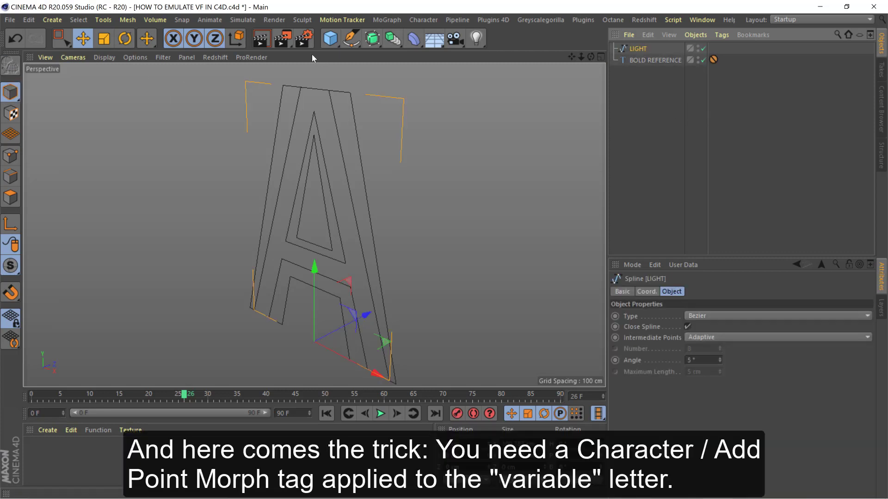
left_click(414, 20)
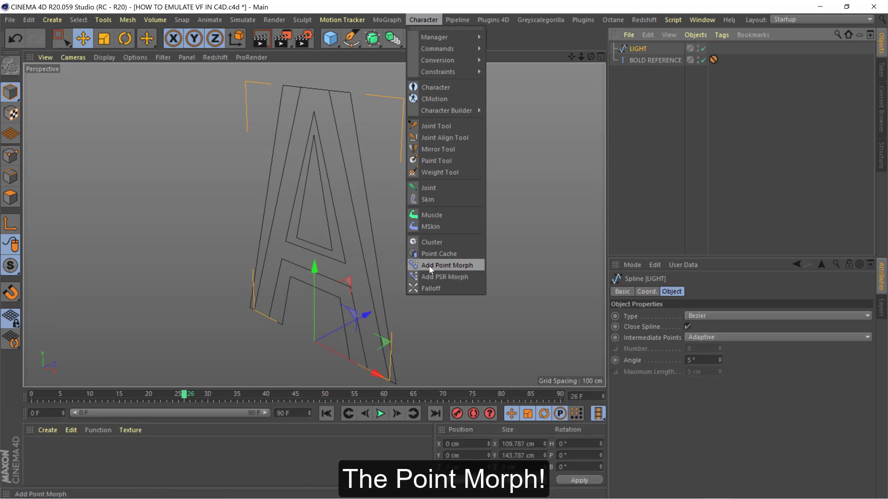
left_click(444, 267)
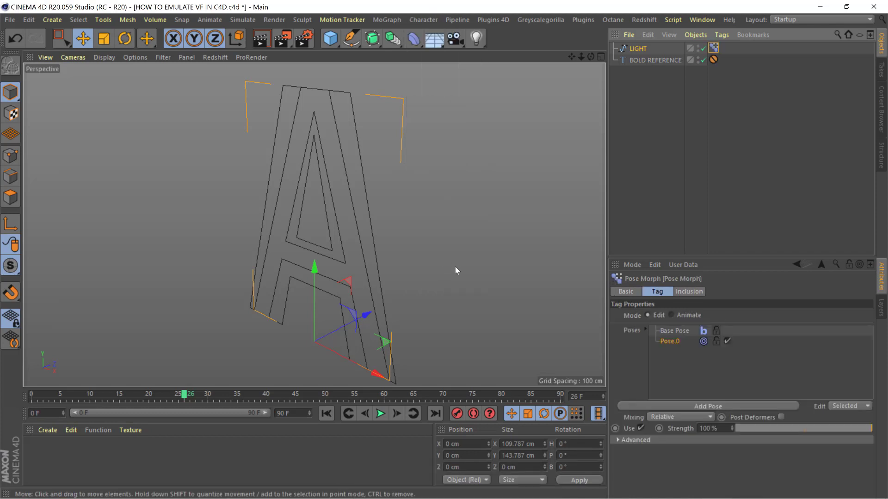
Rename the first pose THIN and add a second pose named BOLD.
double_click(675, 341)
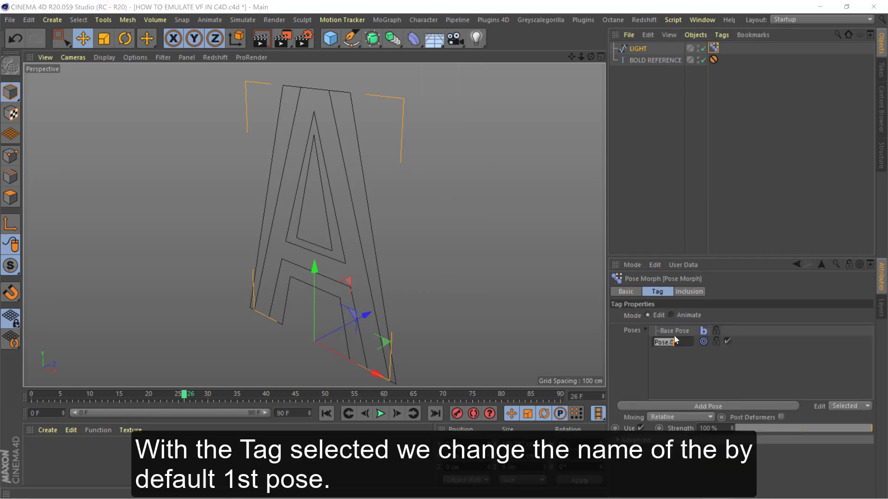
type("THIN")
key("Return")
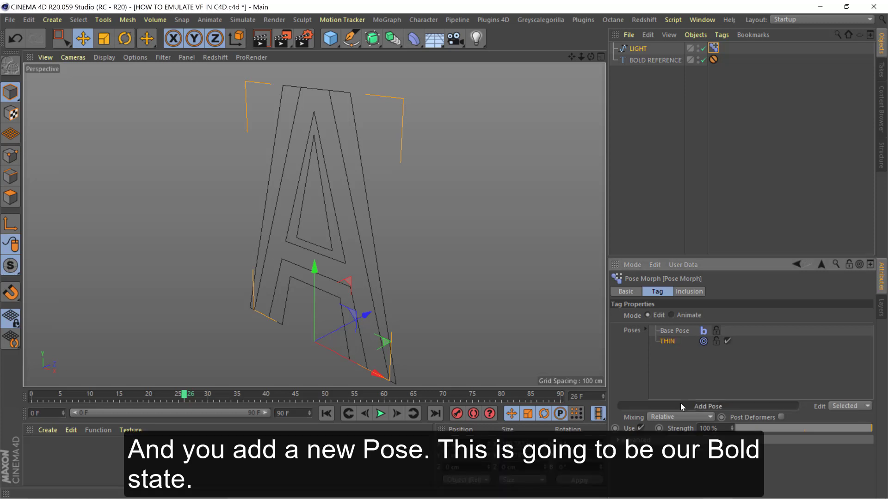
left_click(681, 404)
double_click(673, 352)
type("BO")
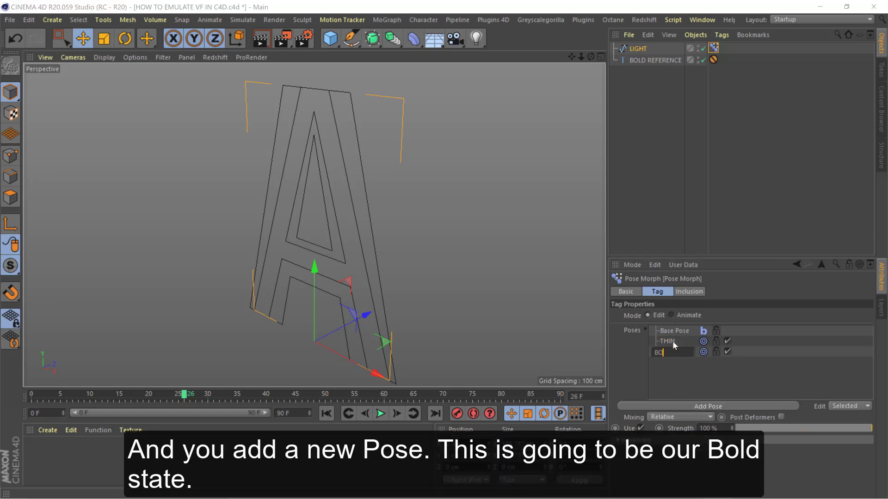
type("LD")
key("Return")
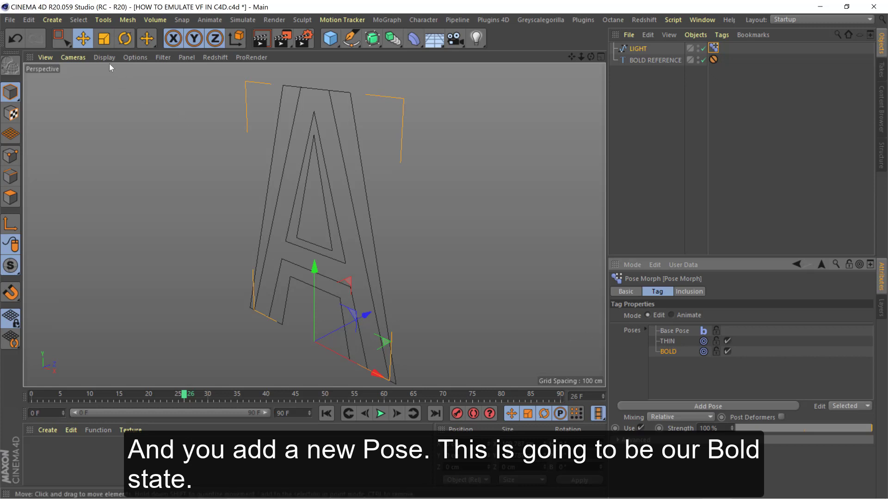
left_click(73, 57)
mouse_move(89, 74)
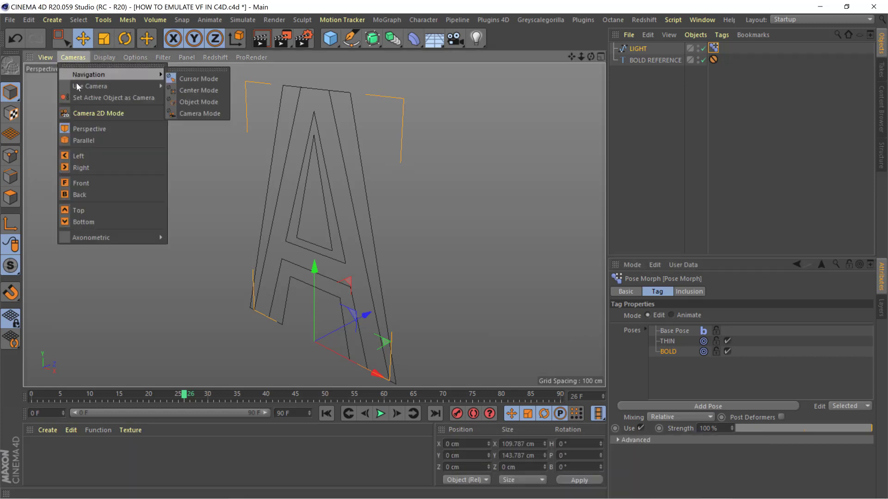
In front view, set up point editing on LIGHT with the BOLD pose active.
left_click(87, 182)
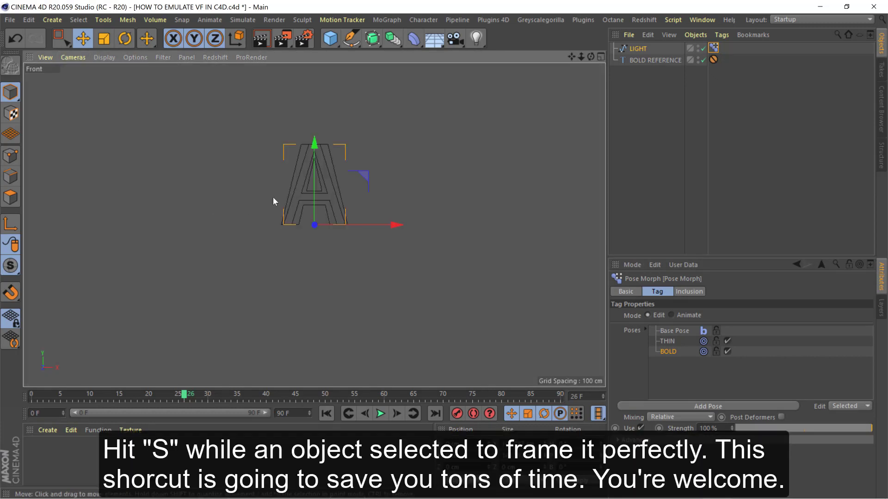
key("s")
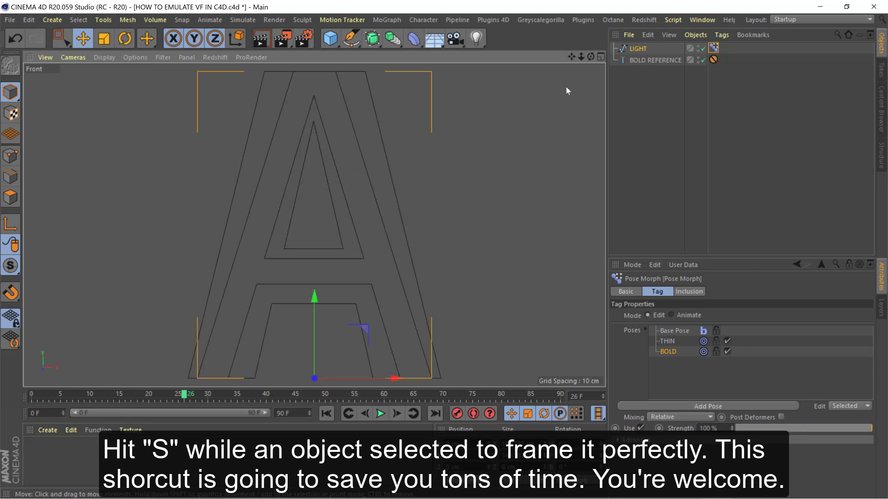
left_click(645, 49)
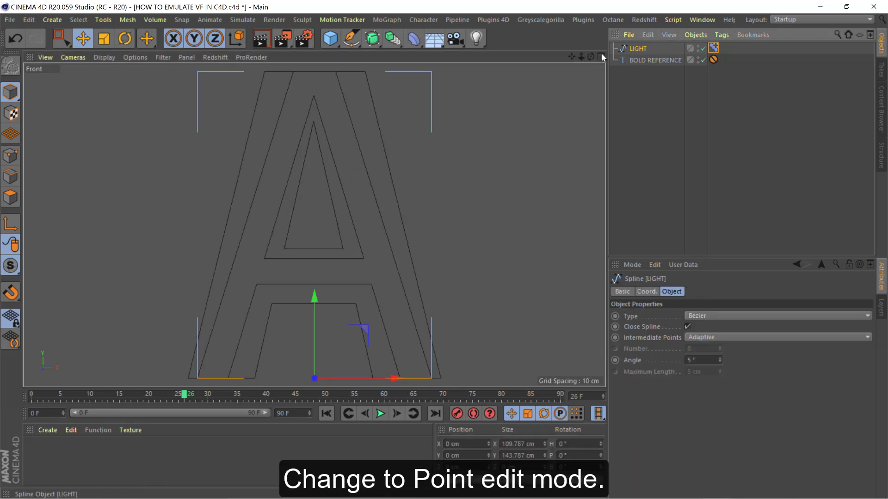
left_click(10, 157)
left_click(713, 48)
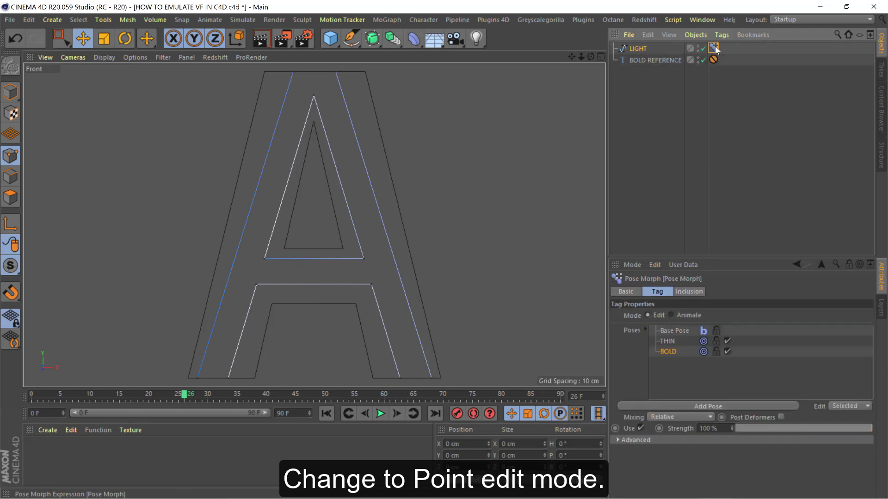
left_click(666, 352)
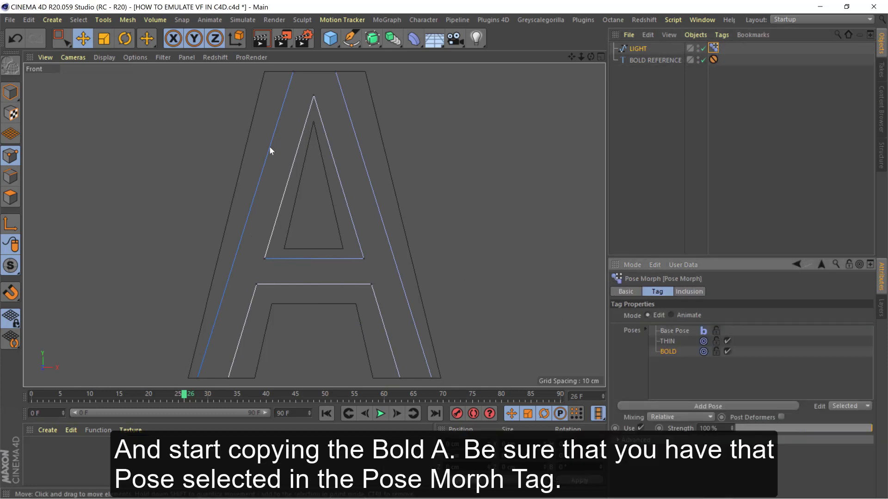
Scale the A's two top points apart to match the bold outline.
left_click(57, 38)
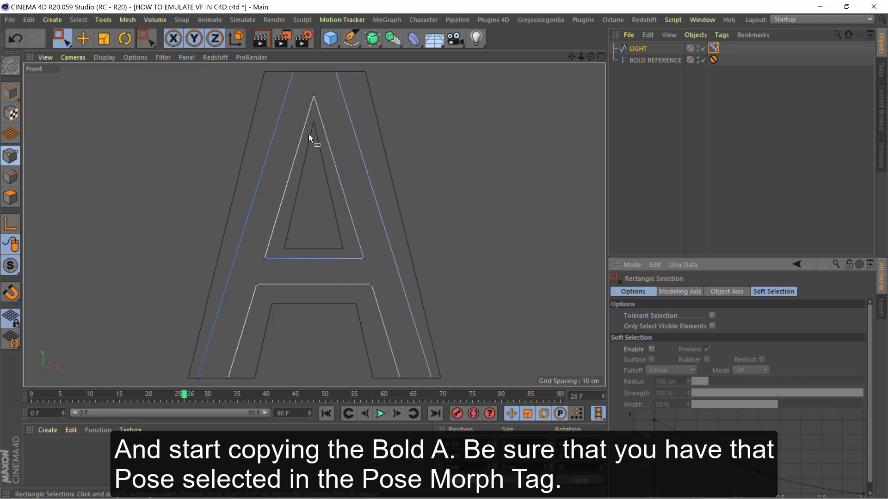
left_click_drag(360, 79, 270, 66)
left_click(100, 40)
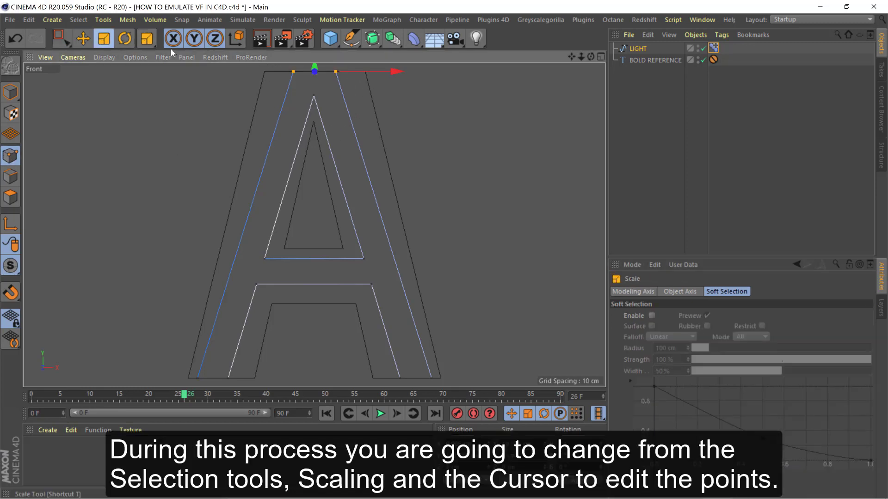
left_click_drag(407, 69, 514, 69)
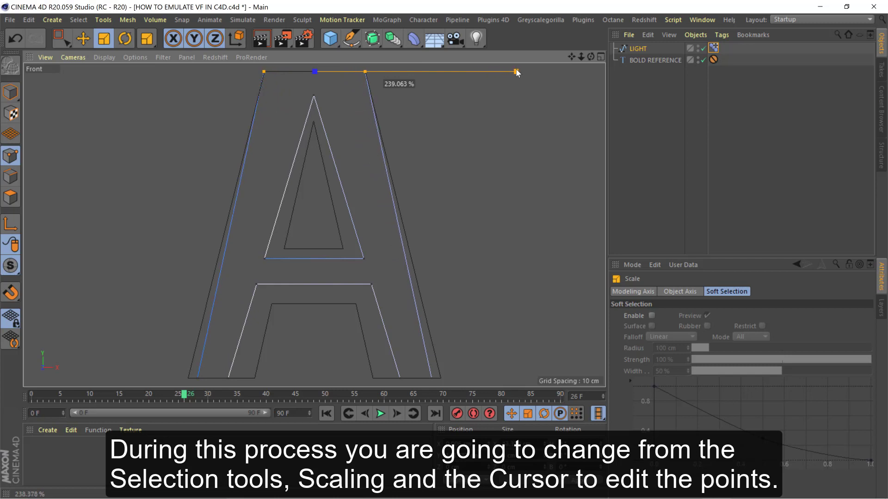
left_click_drag(515, 69, 516, 70)
Scale the inner bottom points of both legs closer together.
left_click(62, 39)
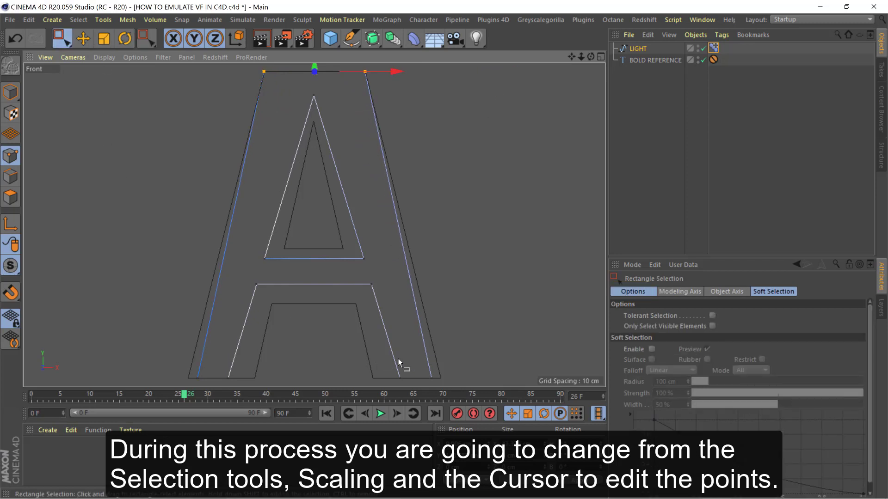
left_click_drag(410, 359, 222, 384)
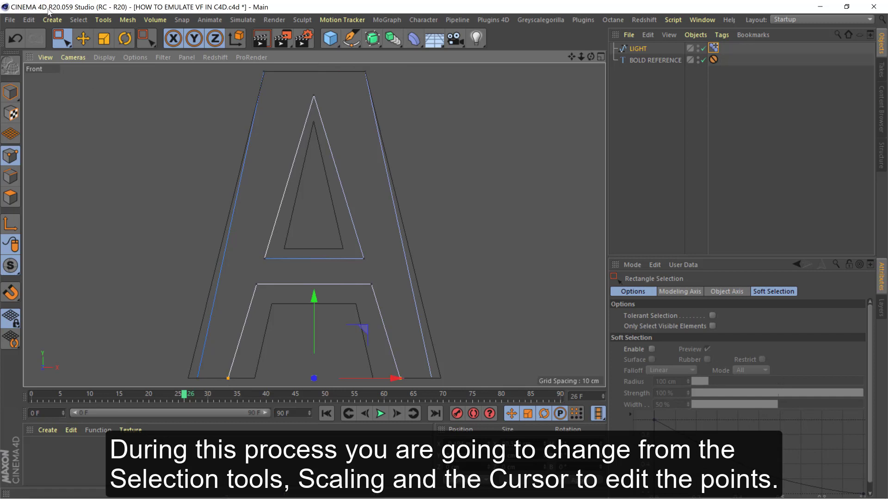
left_click(102, 40)
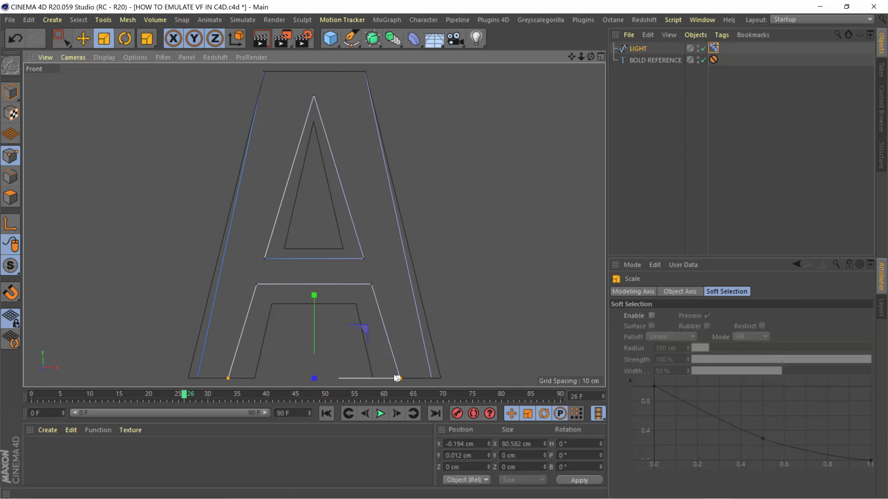
left_click_drag(391, 380, 372, 377)
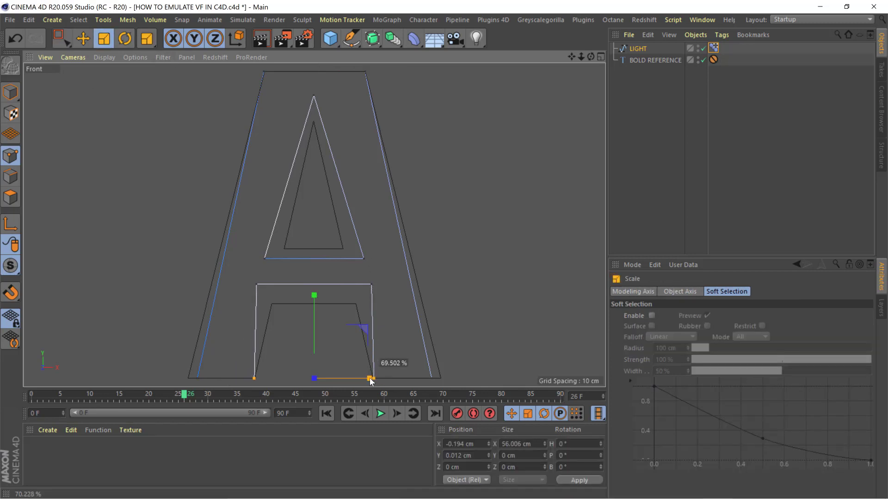
Narrow, lower and refit the crossbar points to the bold reference's crossbar.
left_click(62, 39)
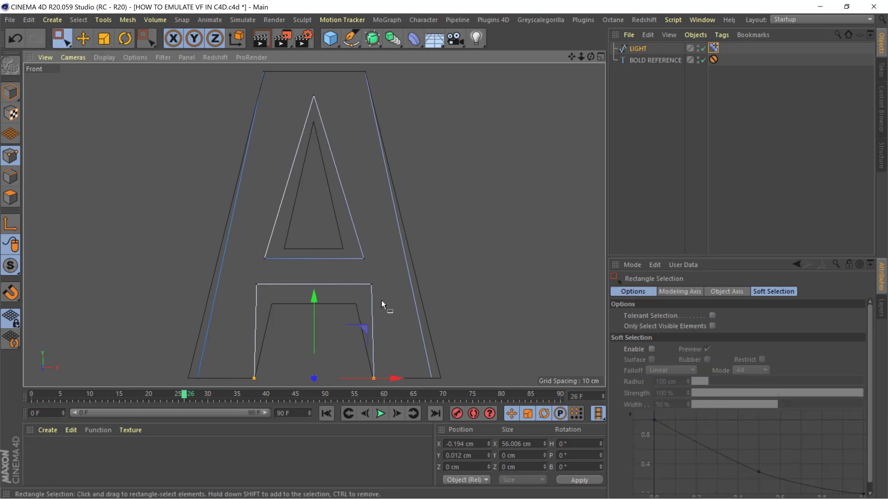
left_click_drag(390, 273, 252, 300)
left_click(104, 39)
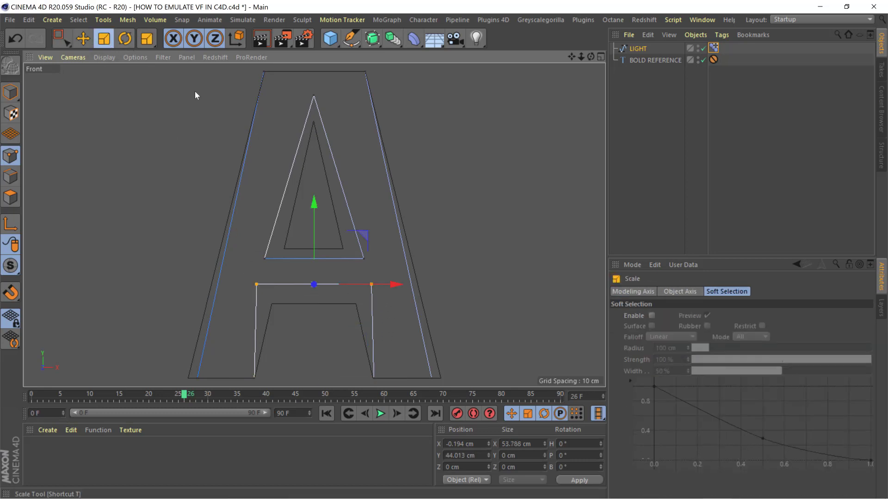
left_click_drag(397, 284, 375, 285)
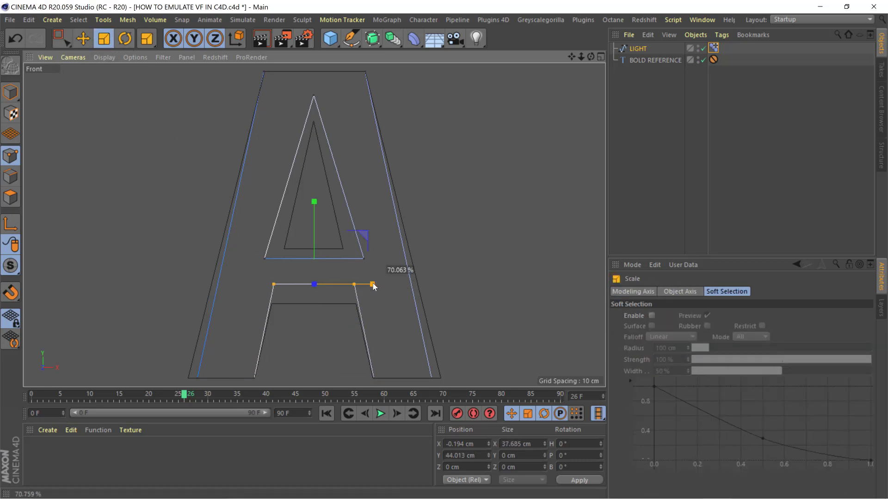
key("e")
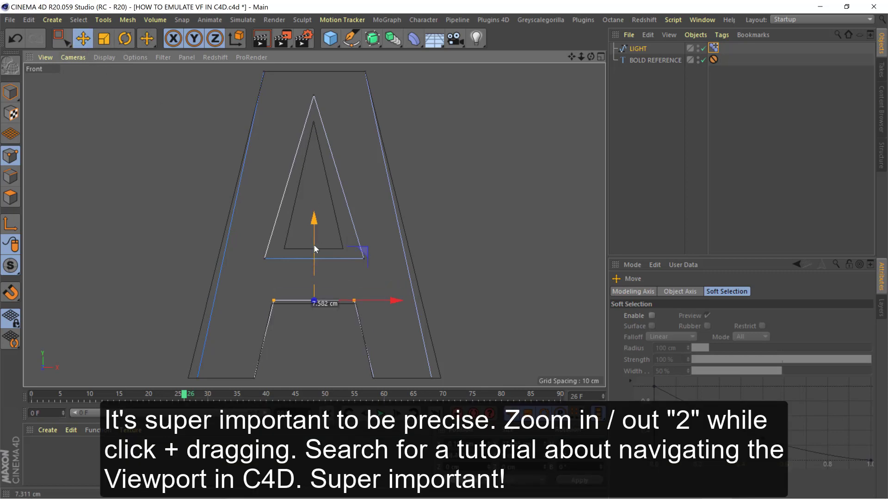
mouse_move(312, 244)
left_mouse_down()
mouse_move(370, 276)
mouse_move(386, 247)
mouse_move(356, 264)
left_mouse_up()
left_click(103, 40)
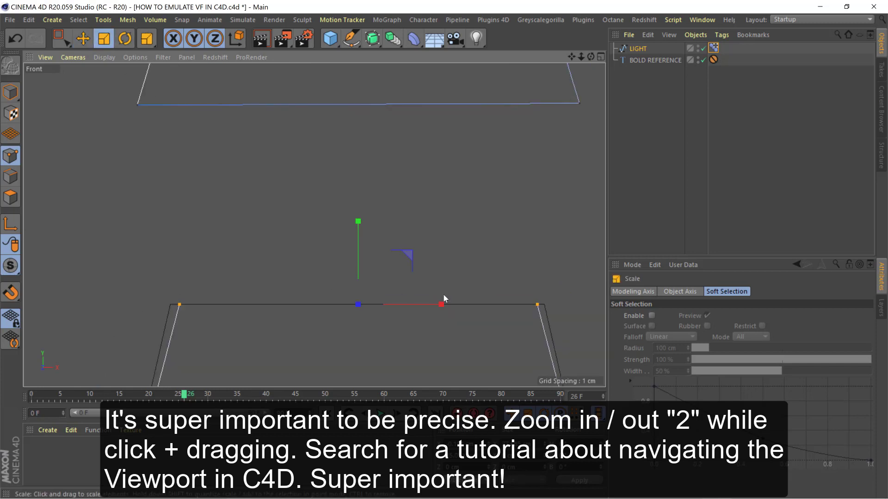
left_click_drag(437, 304, 444, 305)
left_click(83, 38)
left_click(179, 309)
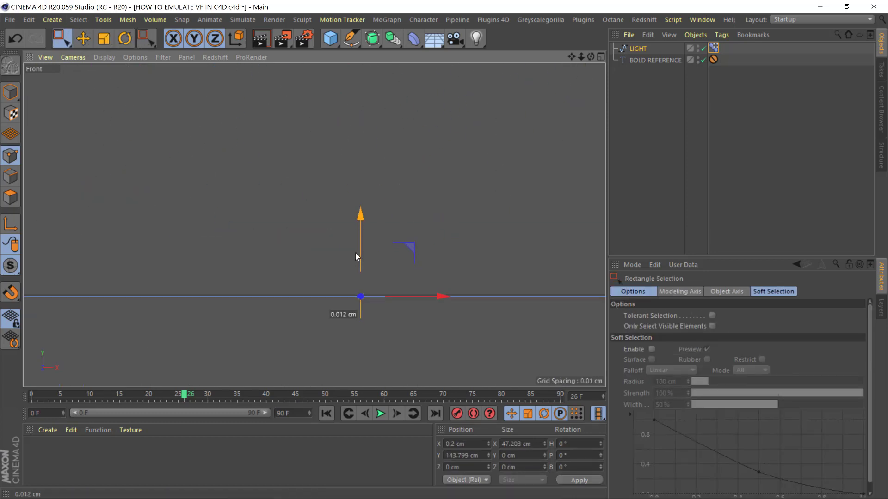
Frame the whole letter and save the project.
key("h")
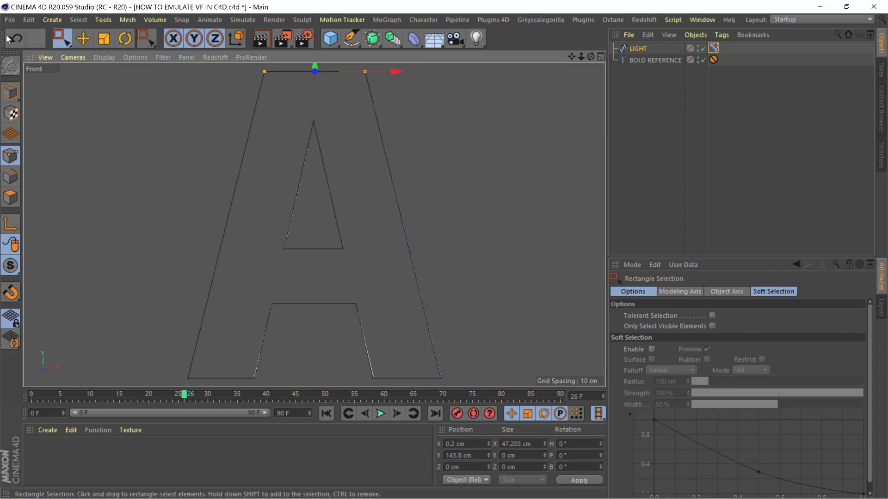
left_click(10, 20)
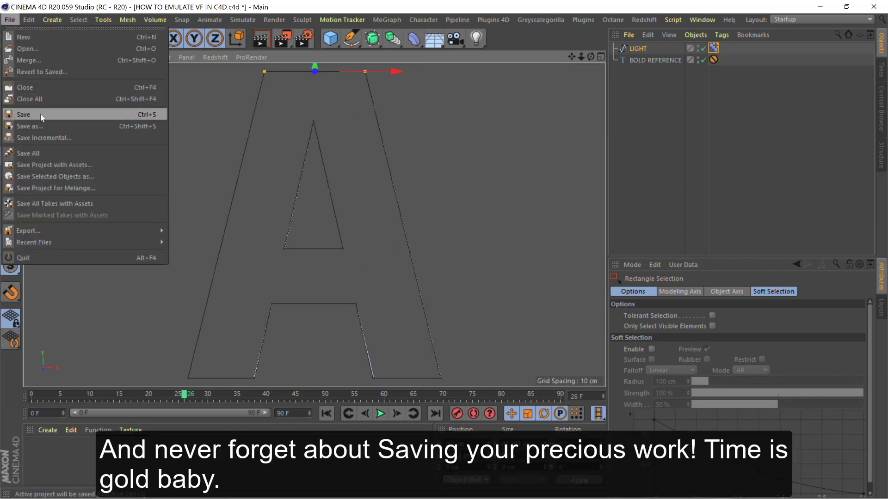
left_click(70, 115)
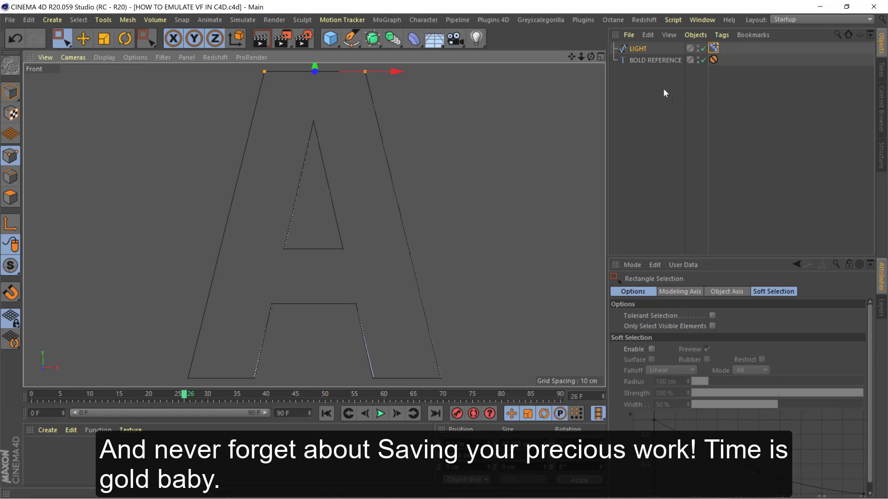
left_click(713, 48)
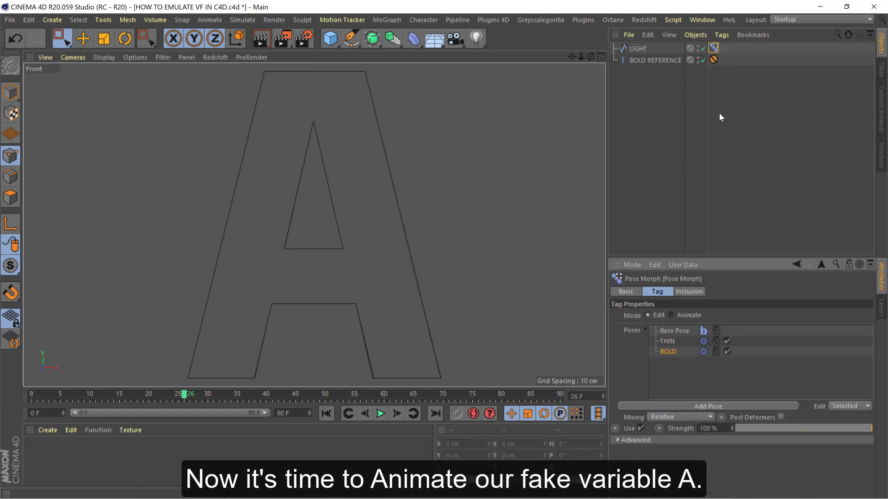
Set Pose Morph to Animate, hide BOLD REFERENCE, and set BOLD strength to 0% at frame 0.
left_click(671, 315)
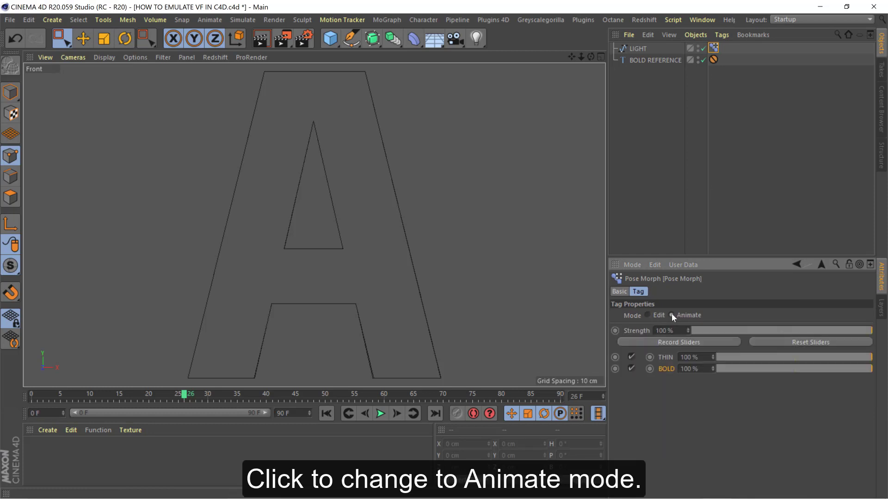
mouse_move(864, 369)
left_mouse_down()
mouse_move(689, 368)
mouse_move(862, 370)
left_mouse_up()
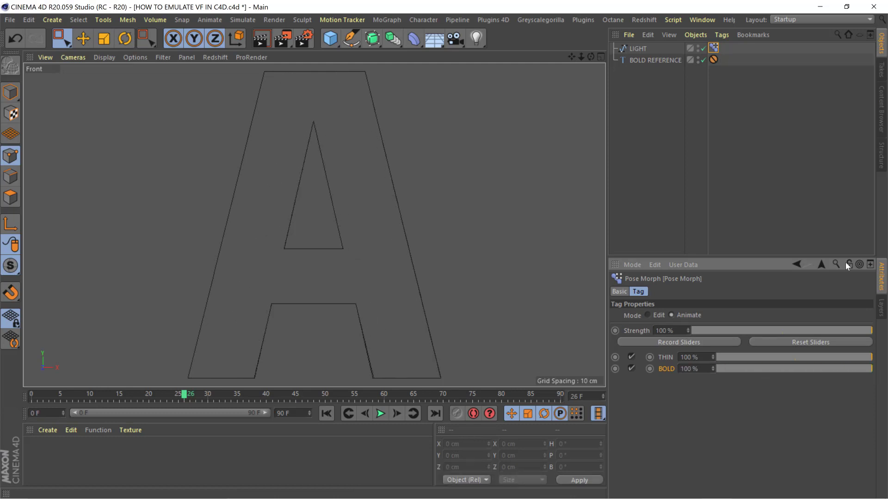
left_click(703, 60)
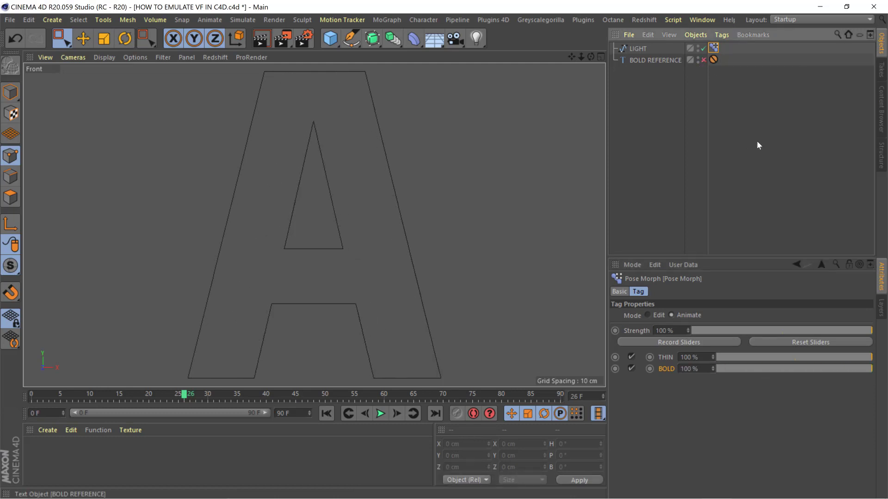
left_click(643, 49)
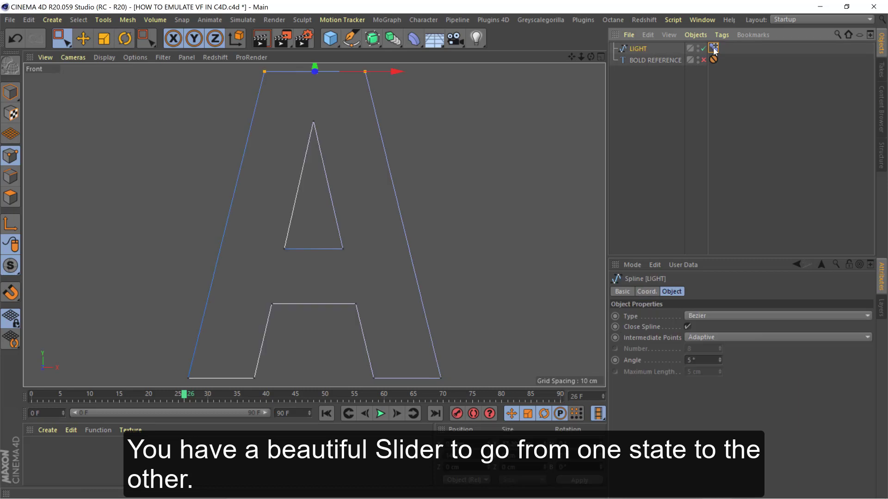
left_click(713, 49)
mouse_move(842, 369)
left_mouse_down()
mouse_move(689, 369)
mouse_move(763, 369)
mouse_move(716, 368)
left_mouse_up()
left_click_drag(35, 395, 50, 403)
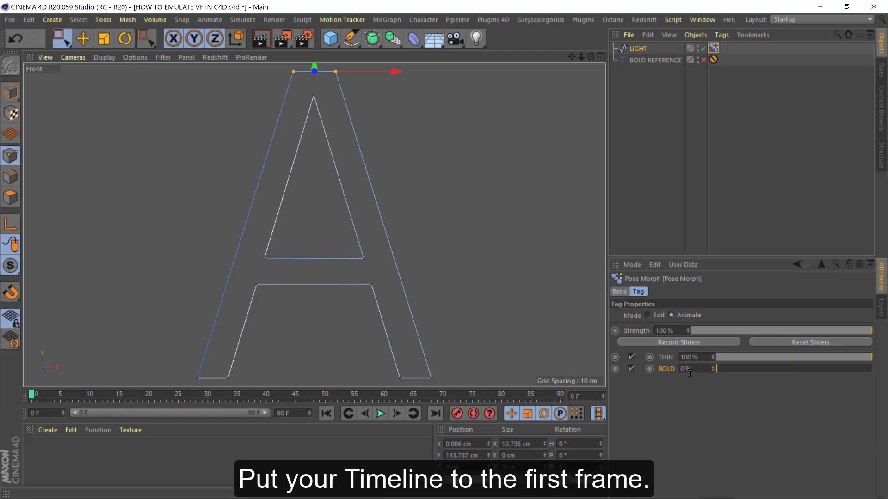
Keyframe BOLD strength at 0% on frame 0 and 100% on frame 20.
left_click(649, 369, "ctrl")
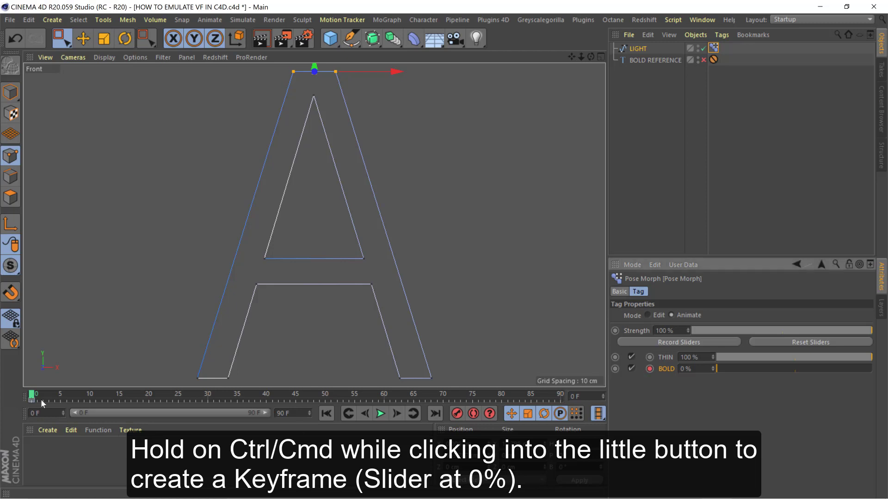
left_click_drag(62, 394, 120, 397)
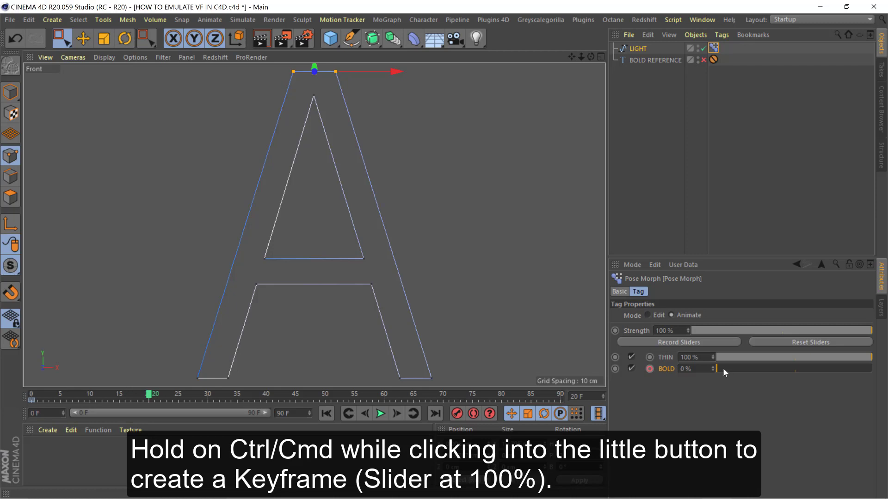
left_click_drag(720, 367, 872, 369)
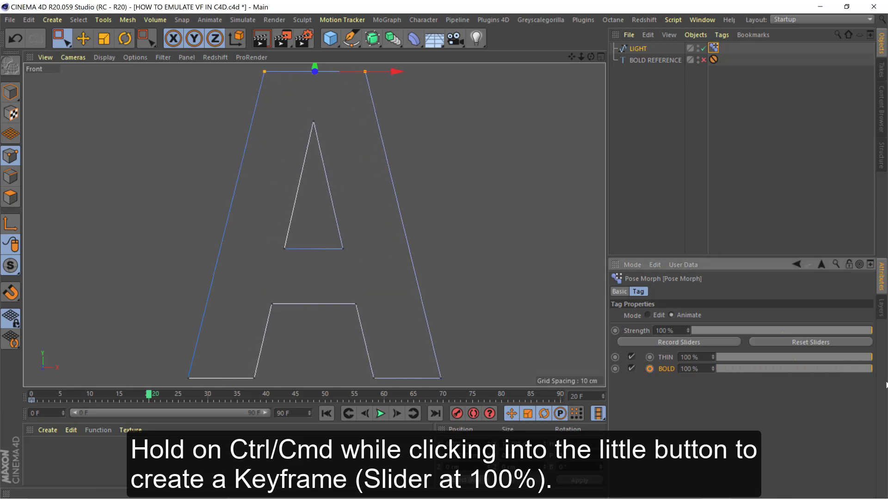
left_click(648, 370, "ctrl")
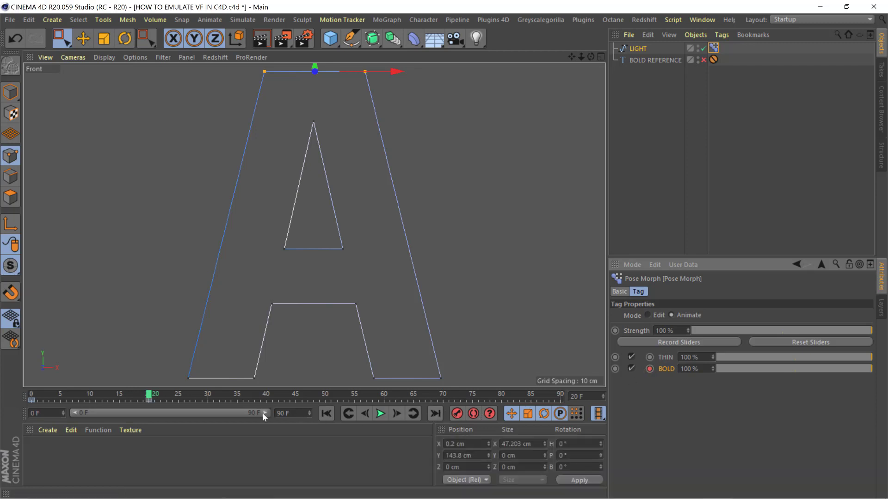
Play back the thin-to-bold morph from frame 0.
left_click(326, 414)
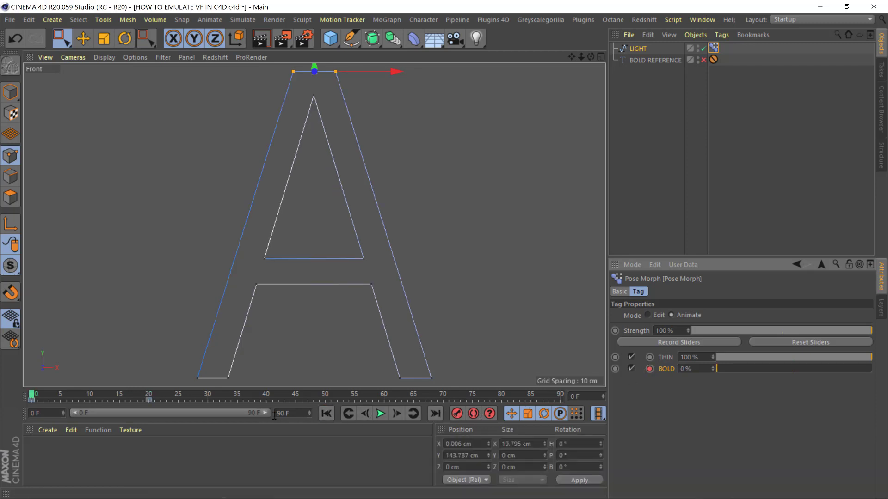
left_click_drag(265, 413, 140, 410)
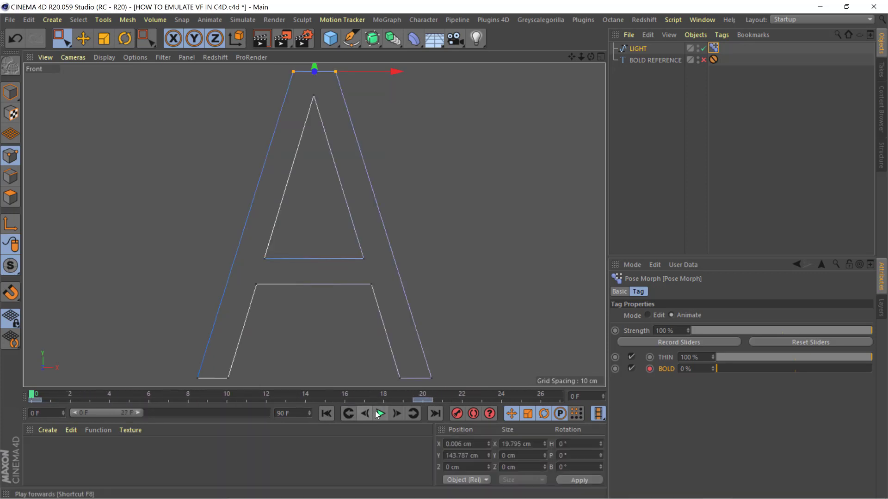
left_click(379, 414)
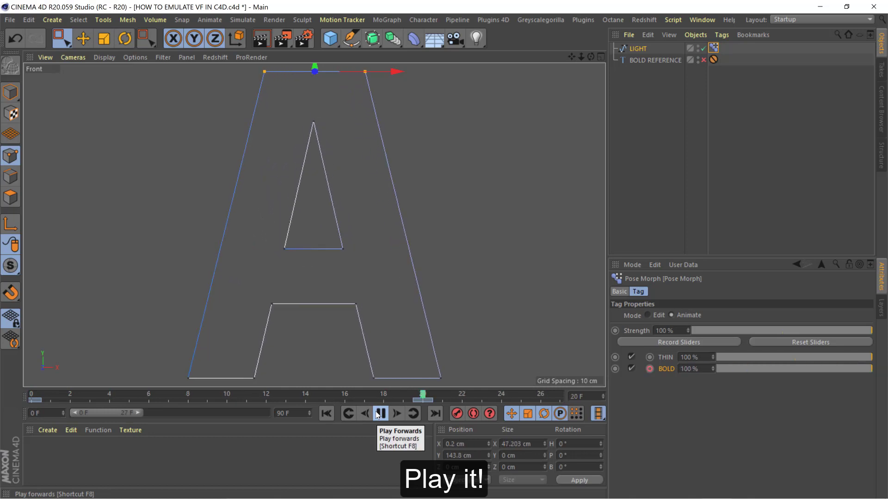
left_click(381, 414)
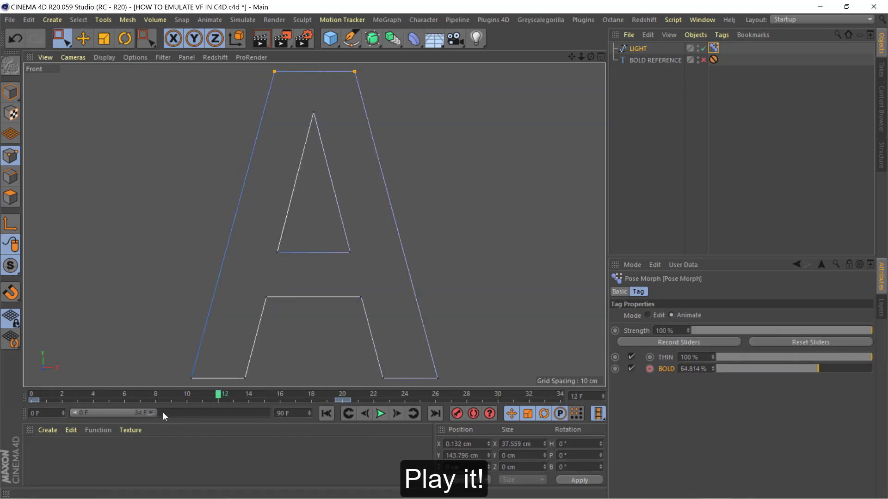
Copy the 0% key to frame 40, limit the preview to 0–45, and play.
left_click_drag(163, 413, 215, 413)
left_click_drag(30, 399, 286, 399, "ctrl")
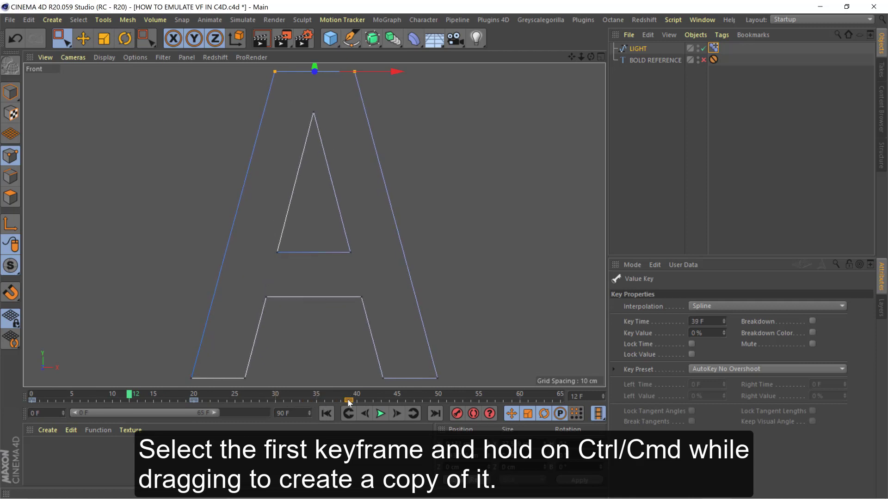
left_click_drag(347, 400, 356, 400)
left_click_drag(214, 413, 174, 412)
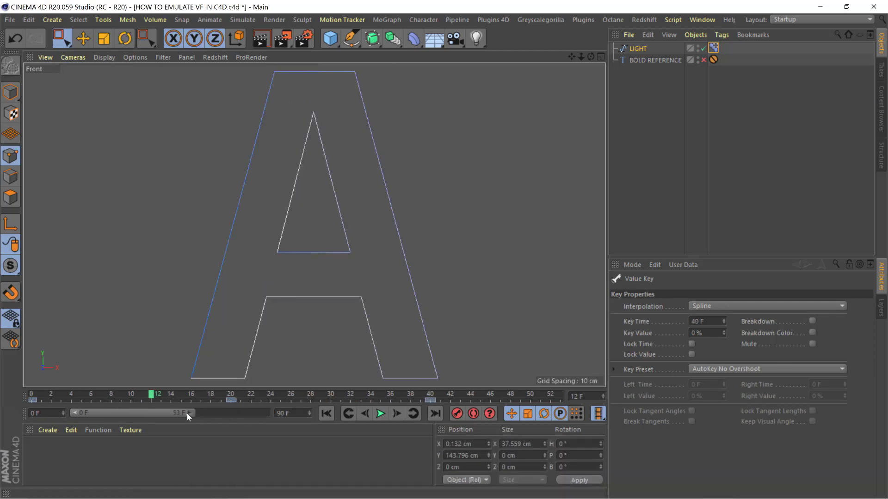
left_click(380, 414)
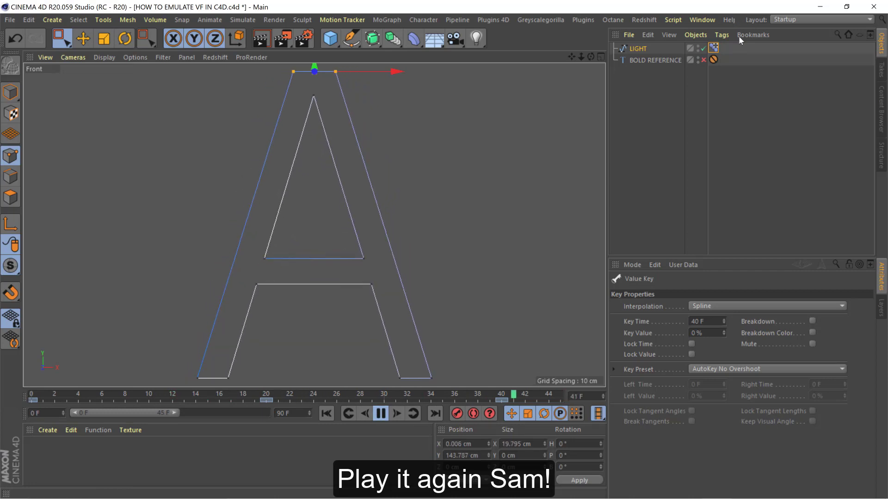
In LIGHT's F-Curve timeline, lengthen the peak BOLD key's tangents to flatten the curve.
left_click_drag(638, 49, 631, 50)
right_click(638, 51)
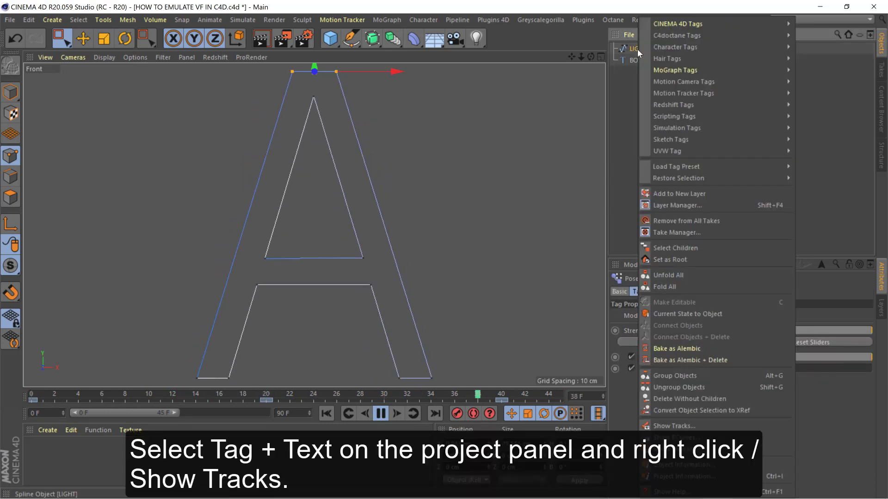
left_click(667, 431)
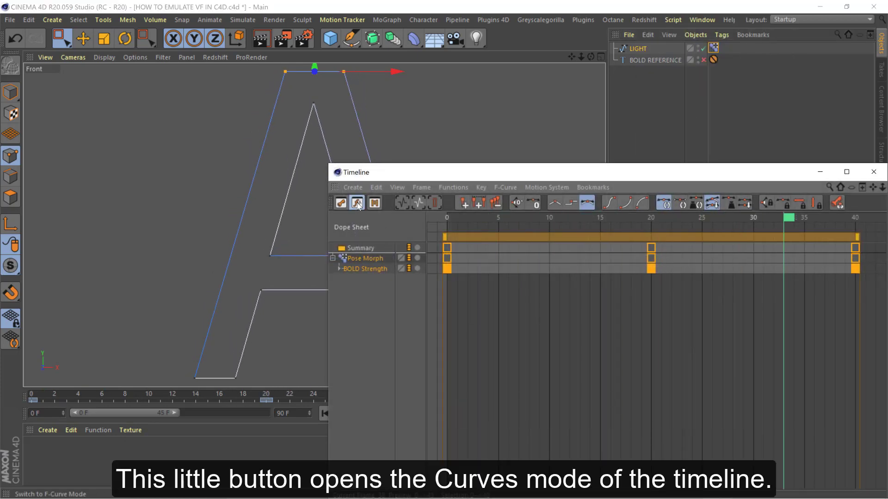
left_click(358, 205)
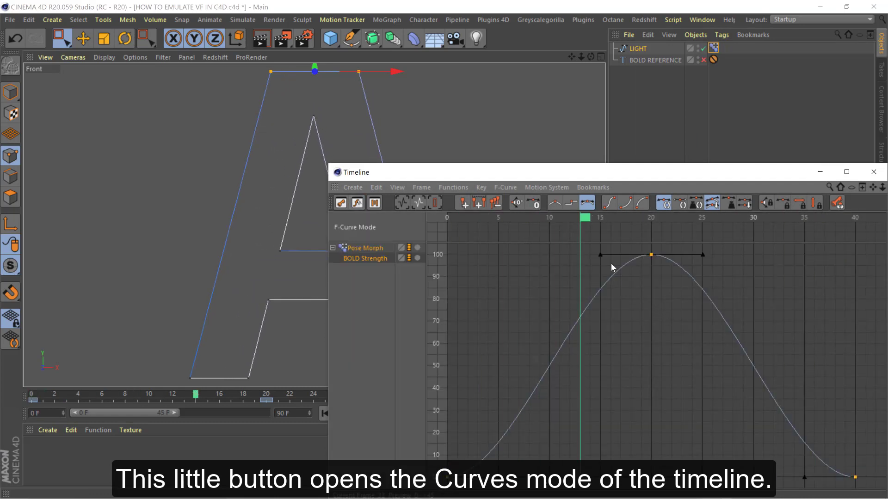
mouse_move(604, 171)
left_mouse_down()
mouse_move(448, 104)
mouse_move(546, 104)
left_mouse_up()
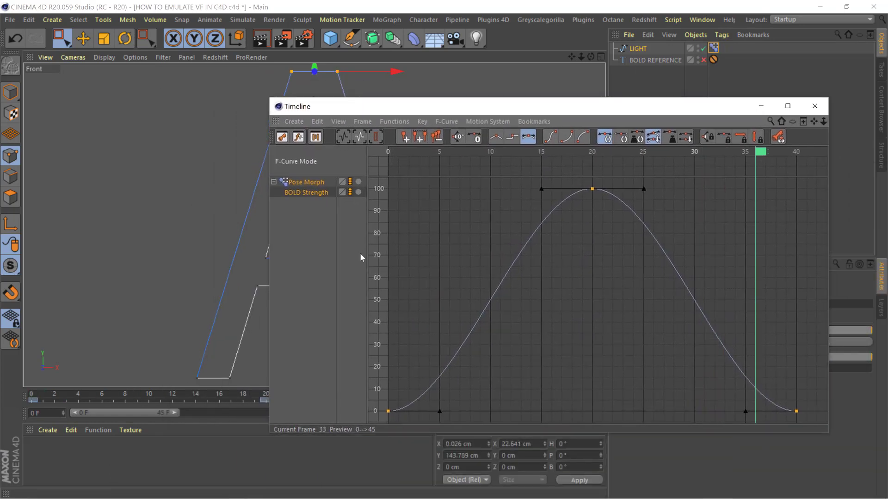
left_click_drag(269, 258, 394, 256)
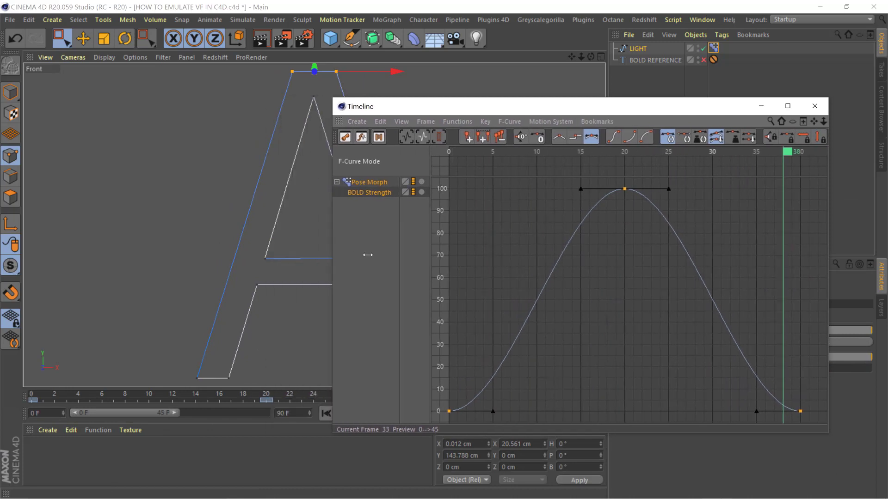
left_click_drag(619, 188, 569, 190)
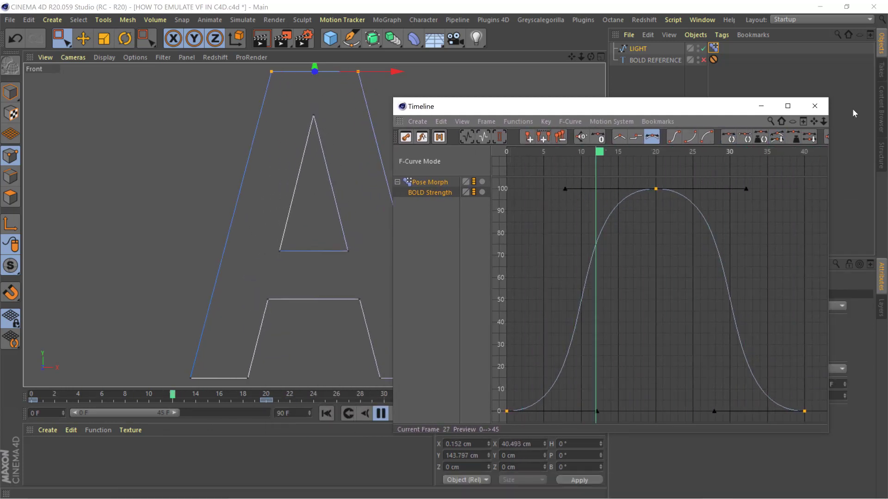
left_click(815, 107)
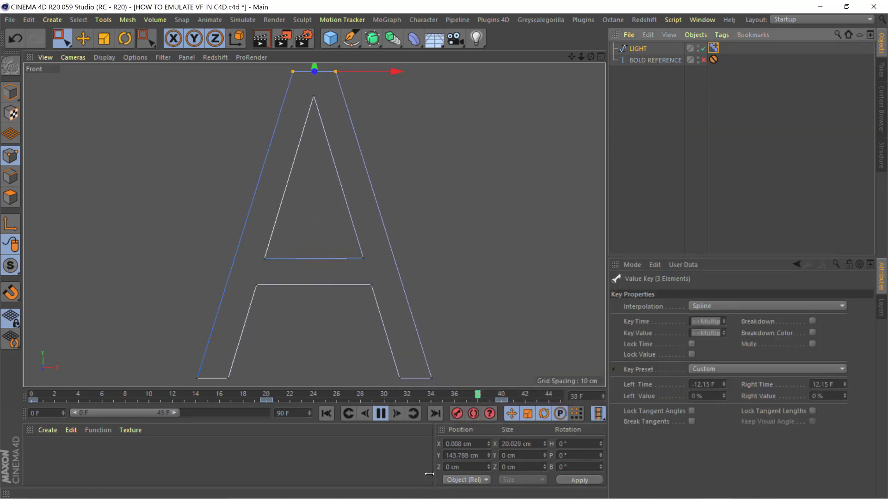
Stop playback, switch the viewport to Perspective, and save the project.
key("F8")
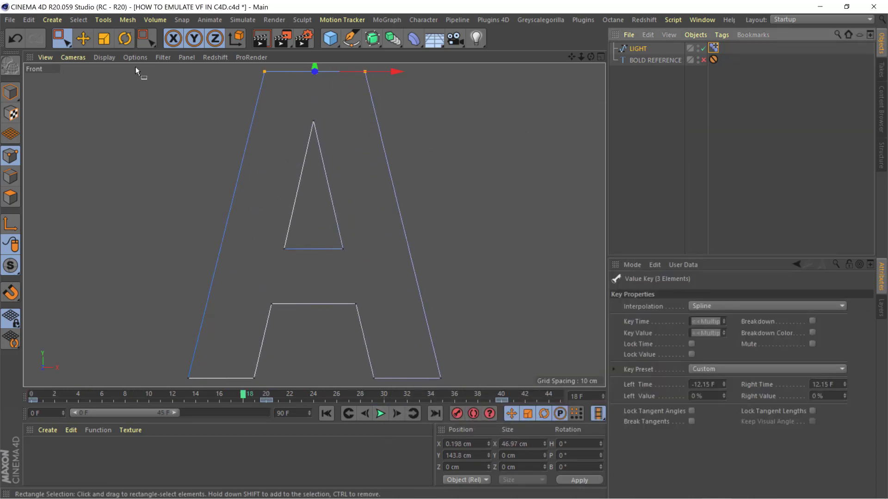
left_click(81, 58)
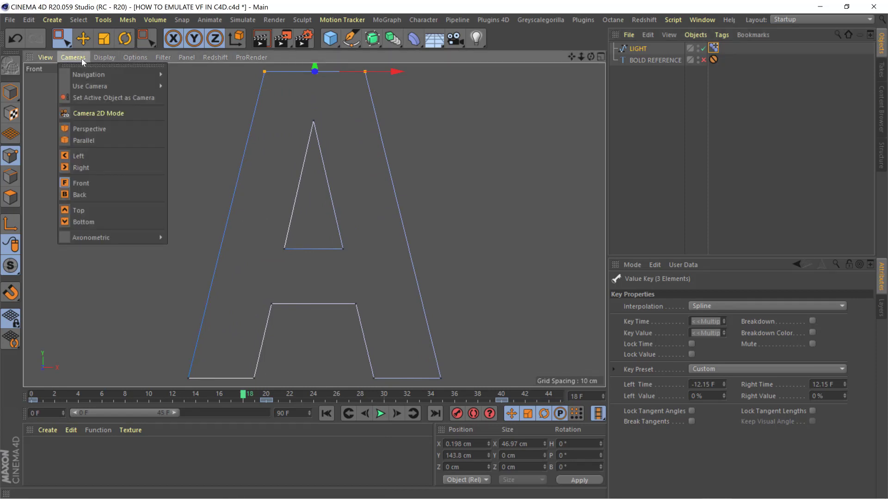
left_click(90, 129)
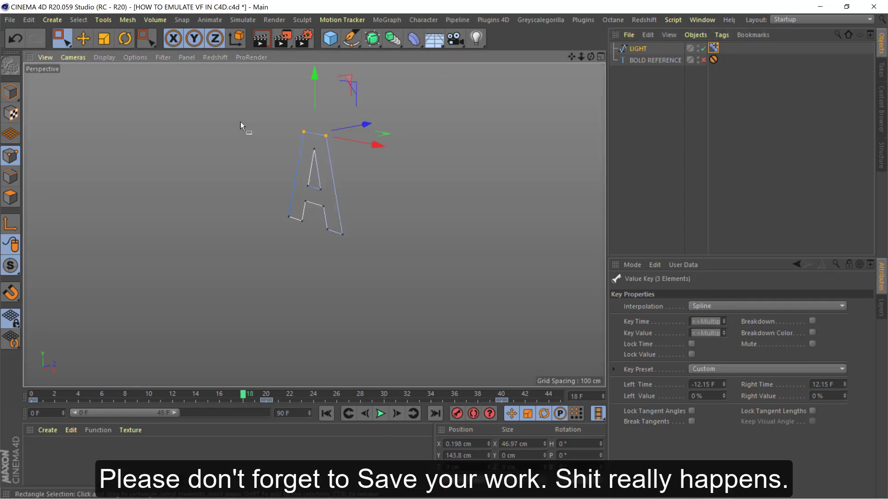
left_click(10, 20)
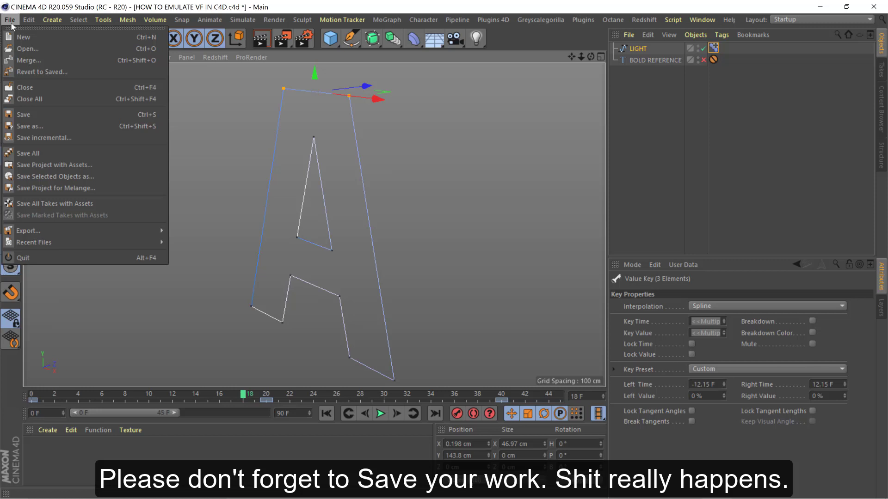
left_click(28, 115)
Put LIGHT inside an Extrude renamed RITUAL MONO VF and render the view.
left_click(373, 40)
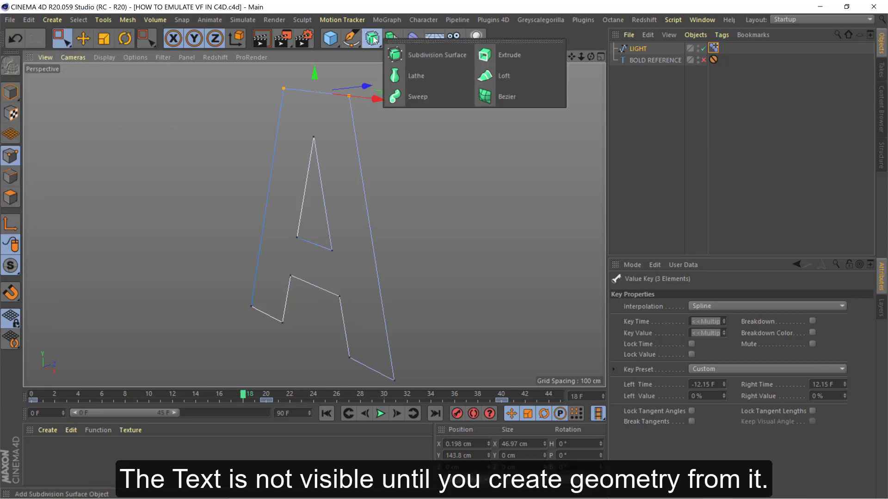
left_click(501, 61)
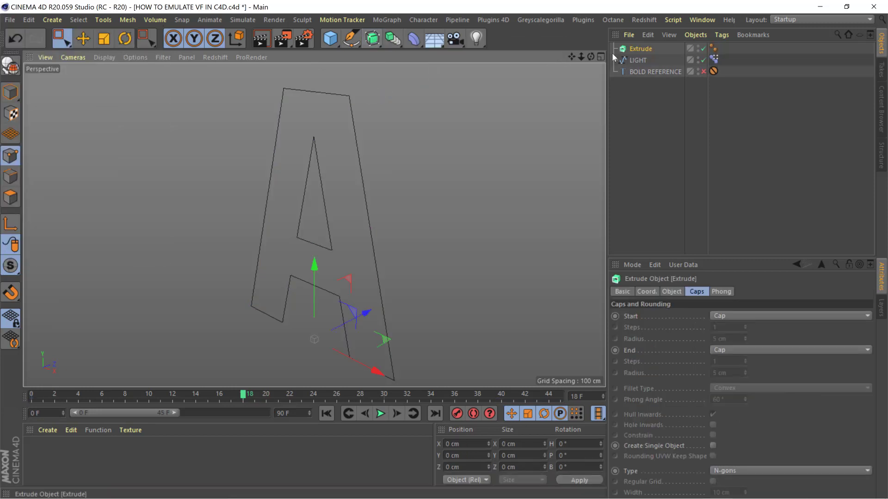
left_click_drag(640, 59, 643, 53)
left_click(643, 49)
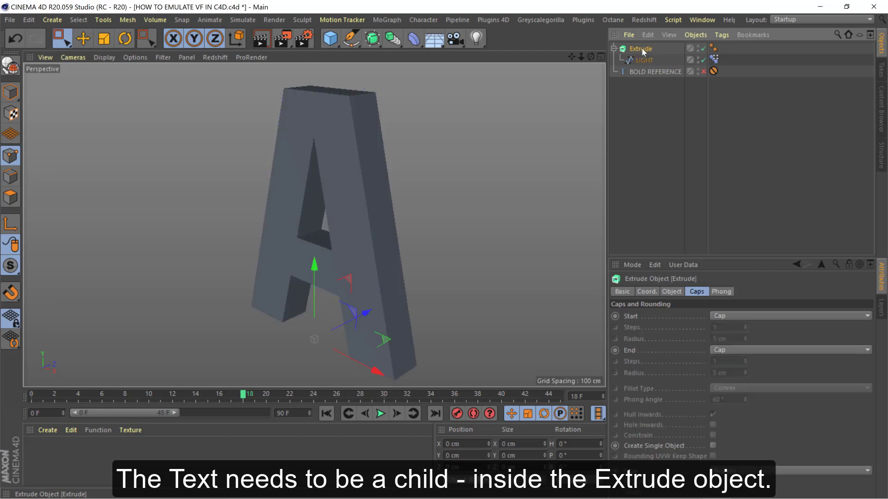
left_click(645, 71)
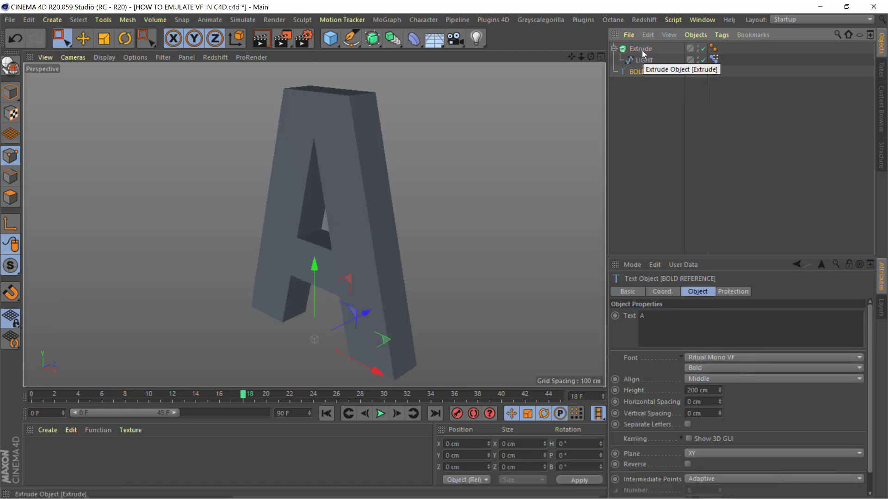
double_click(643, 49)
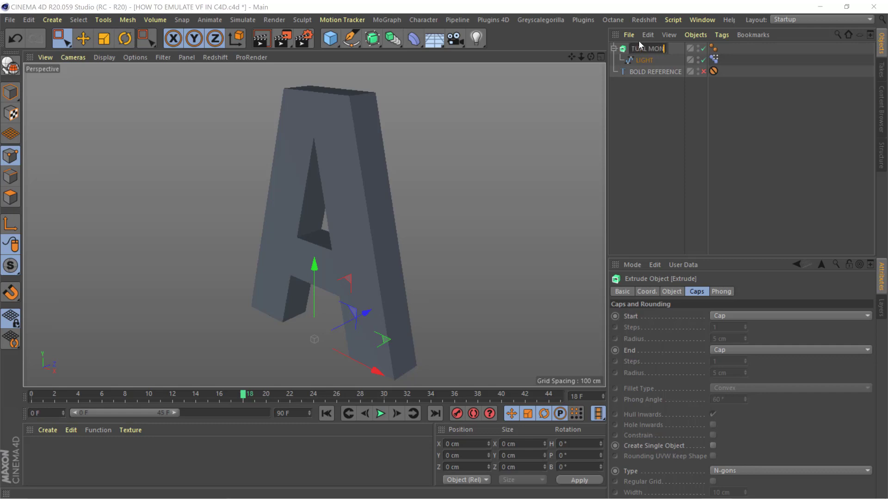
type("O VF")
key("Return")
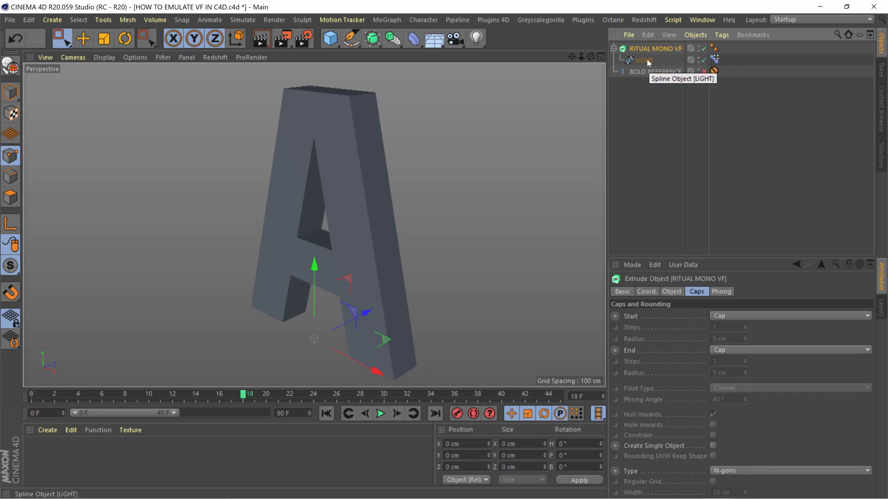
key("ctrl+r")
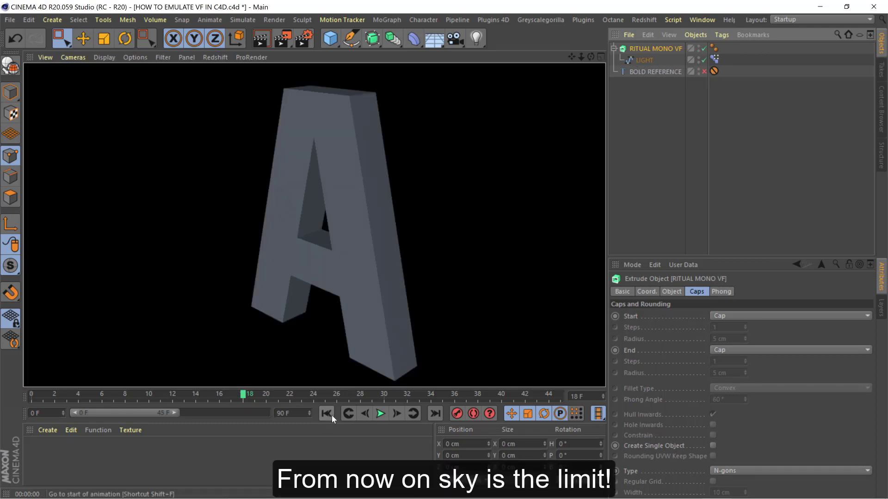
left_click(332, 416)
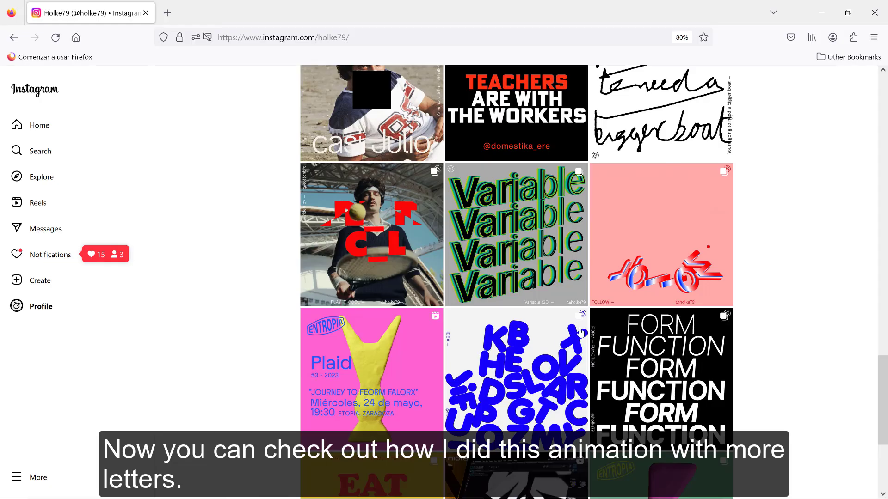
Open the Variable post and advance to its second image.
left_click(491, 296)
left_click(518, 282)
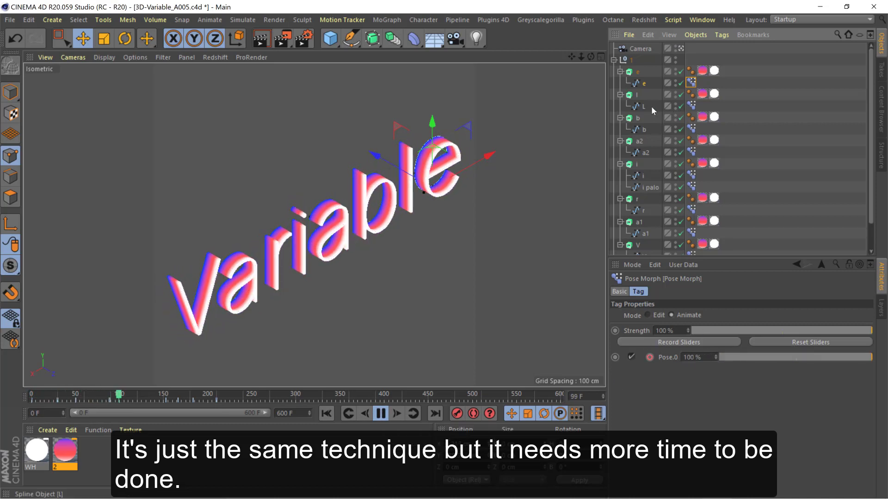
Inspect the L and b letter splines and their Pose Morph tags, enlarging the object list.
left_click(644, 107)
left_click(693, 106)
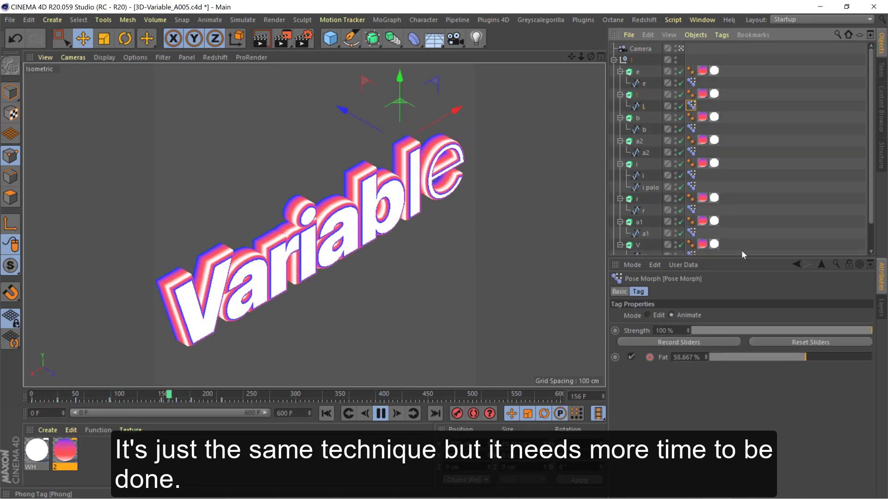
left_click(691, 129)
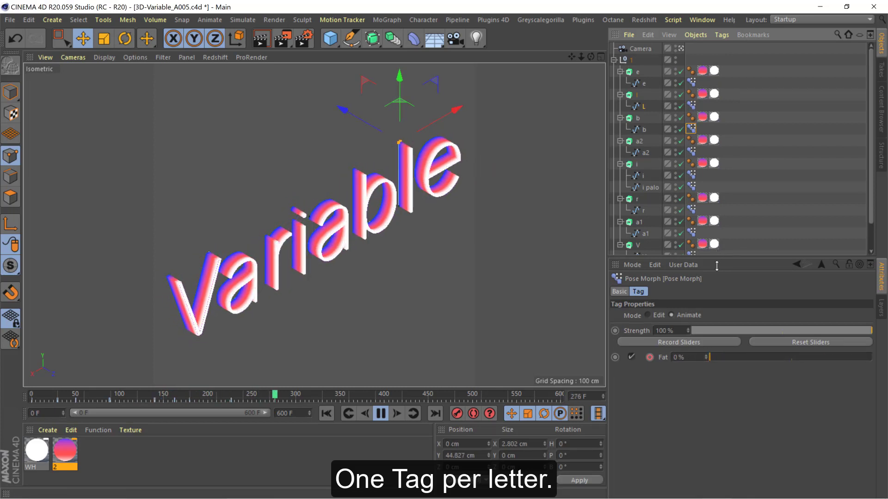
left_click_drag(717, 266, 721, 299)
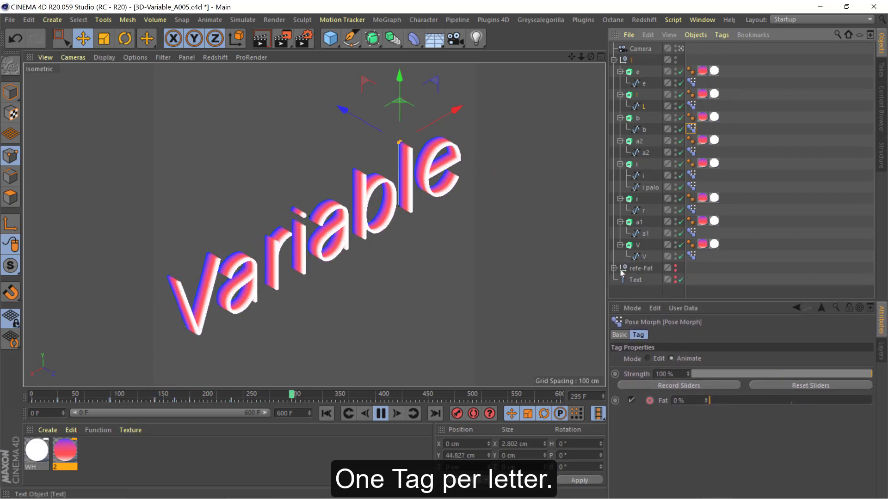
left_click(643, 130)
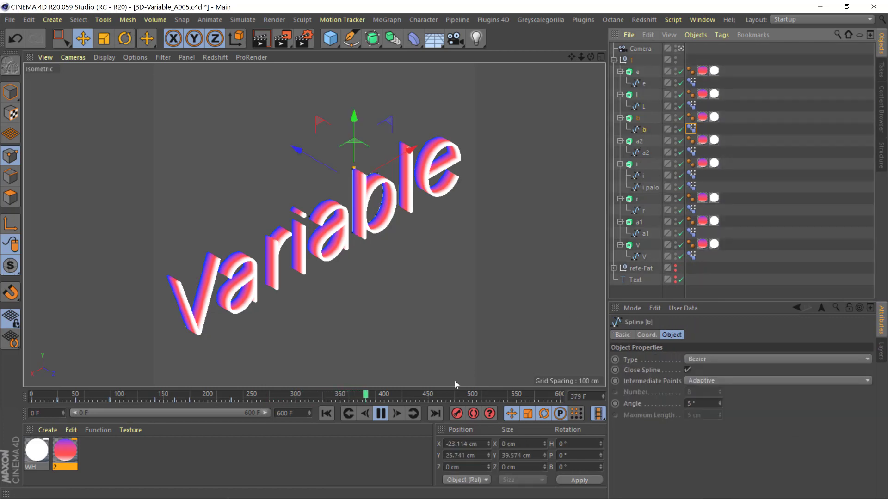
Scrub and briefly play the timeline to preview the Fat morph animating.
left_click_drag(131, 395, 99, 391)
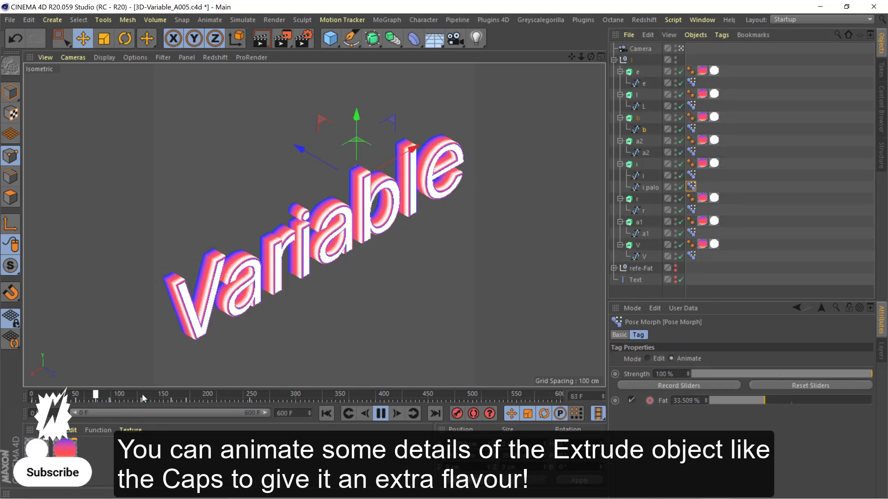
mouse_move(208, 397)
left_mouse_down()
mouse_move(103, 395)
mouse_move(206, 400)
left_mouse_up()
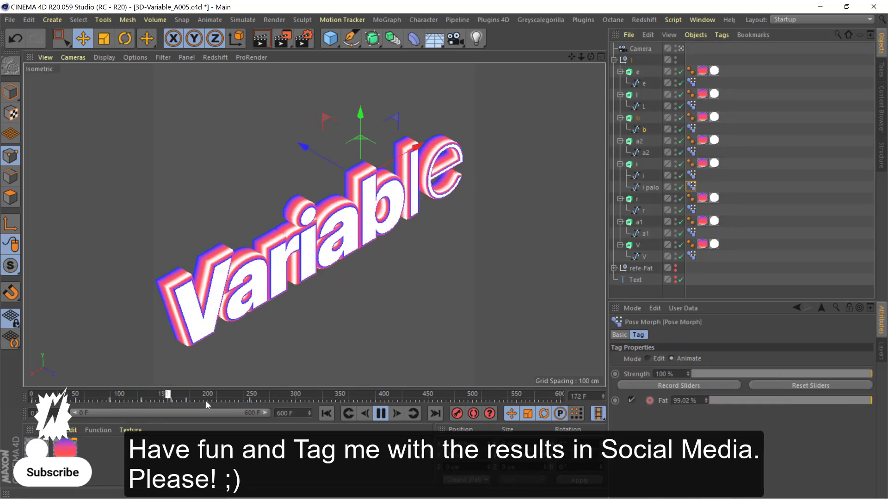
left_click(382, 414)
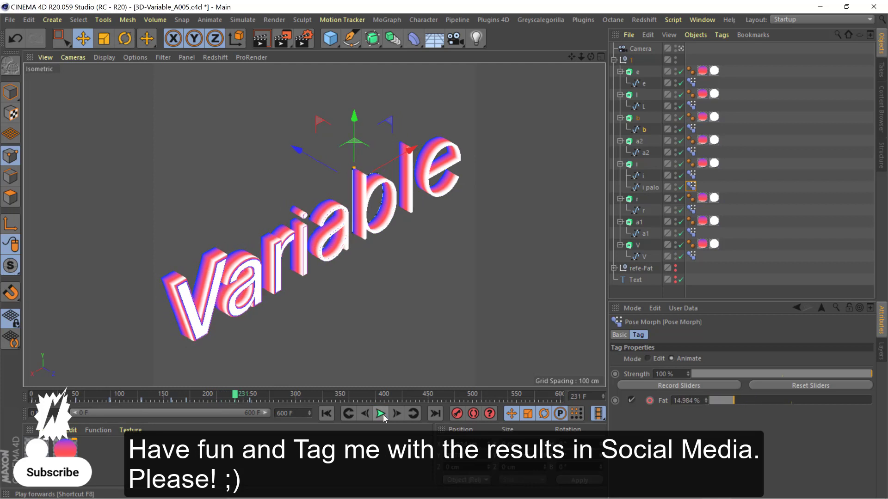